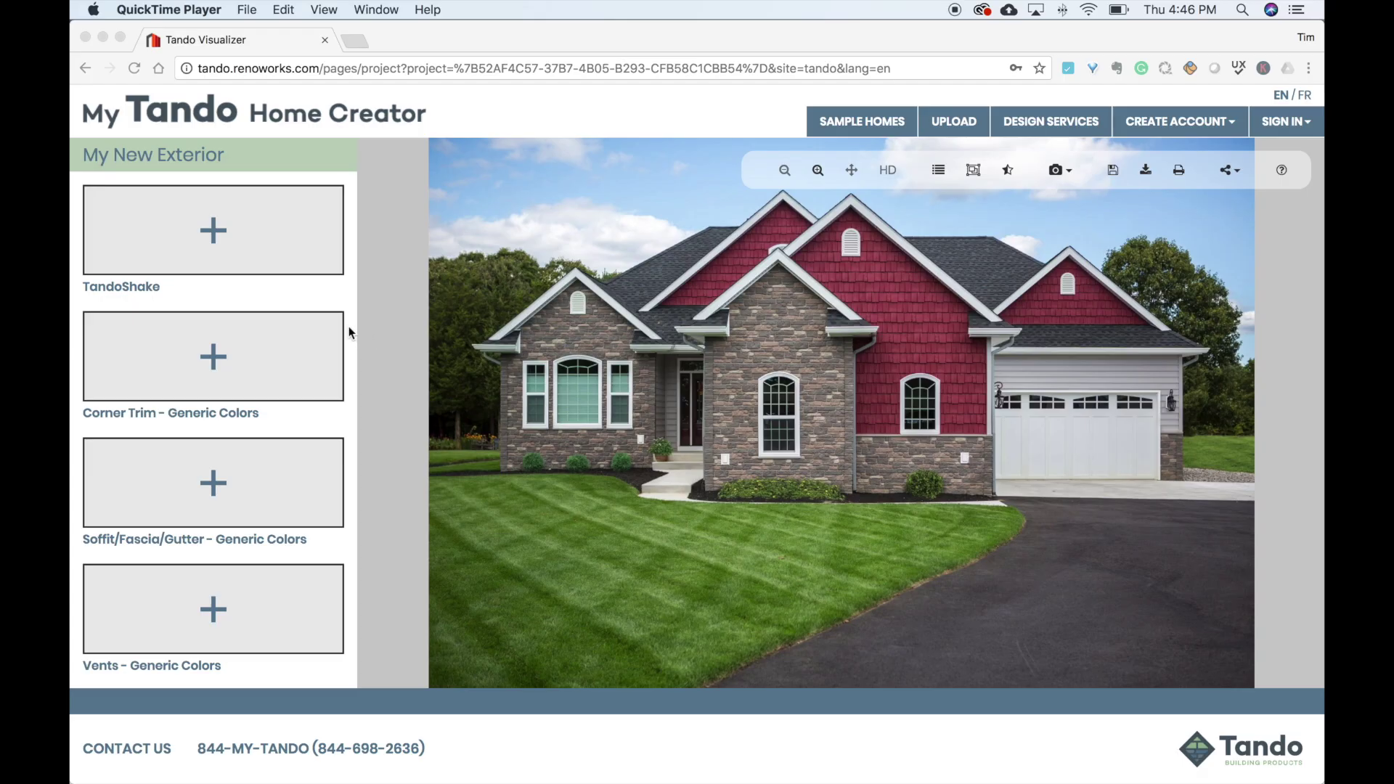
Choose TandoShake Beach House Shake and pick the Hatteras colour for the shake siding
{"action": "left_click", "coordinate": [213, 236]}
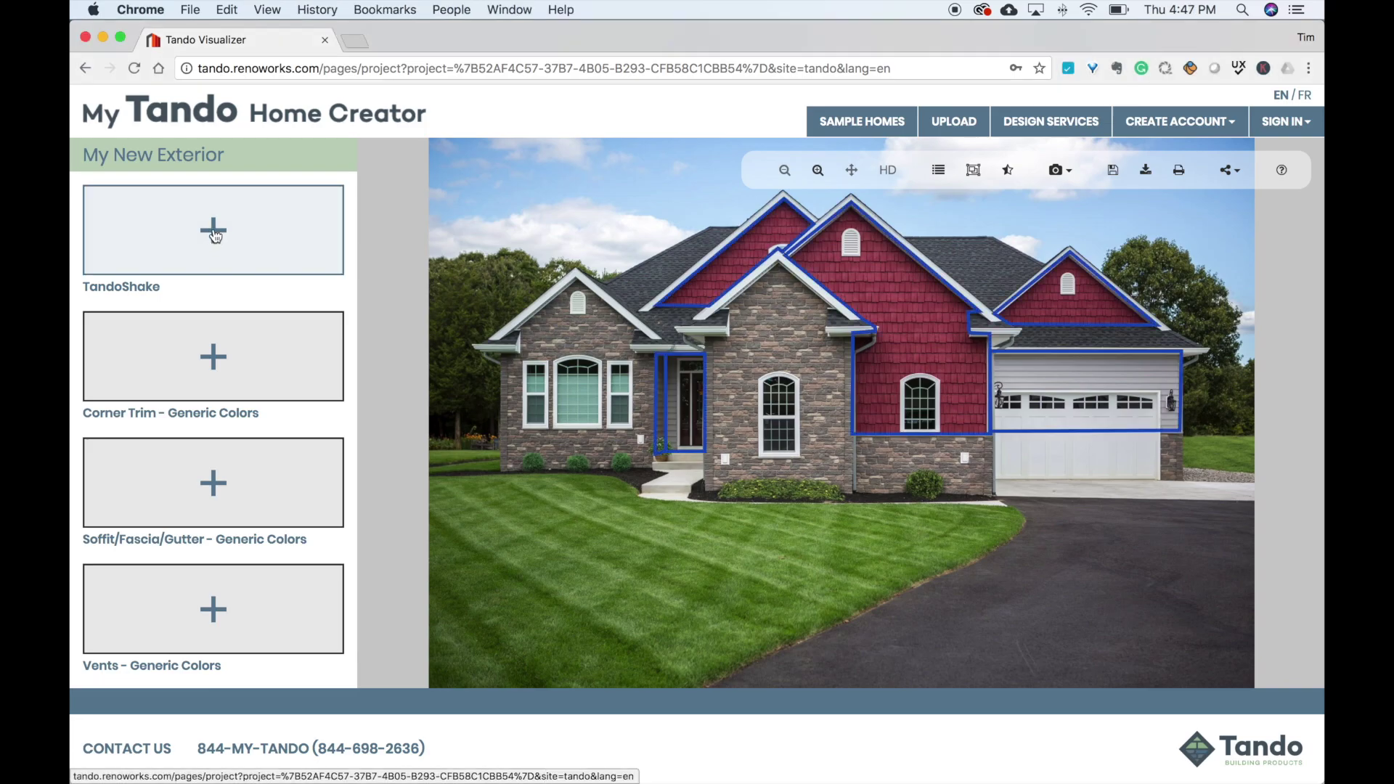
{"action": "left_click", "coordinate": [214, 234]}
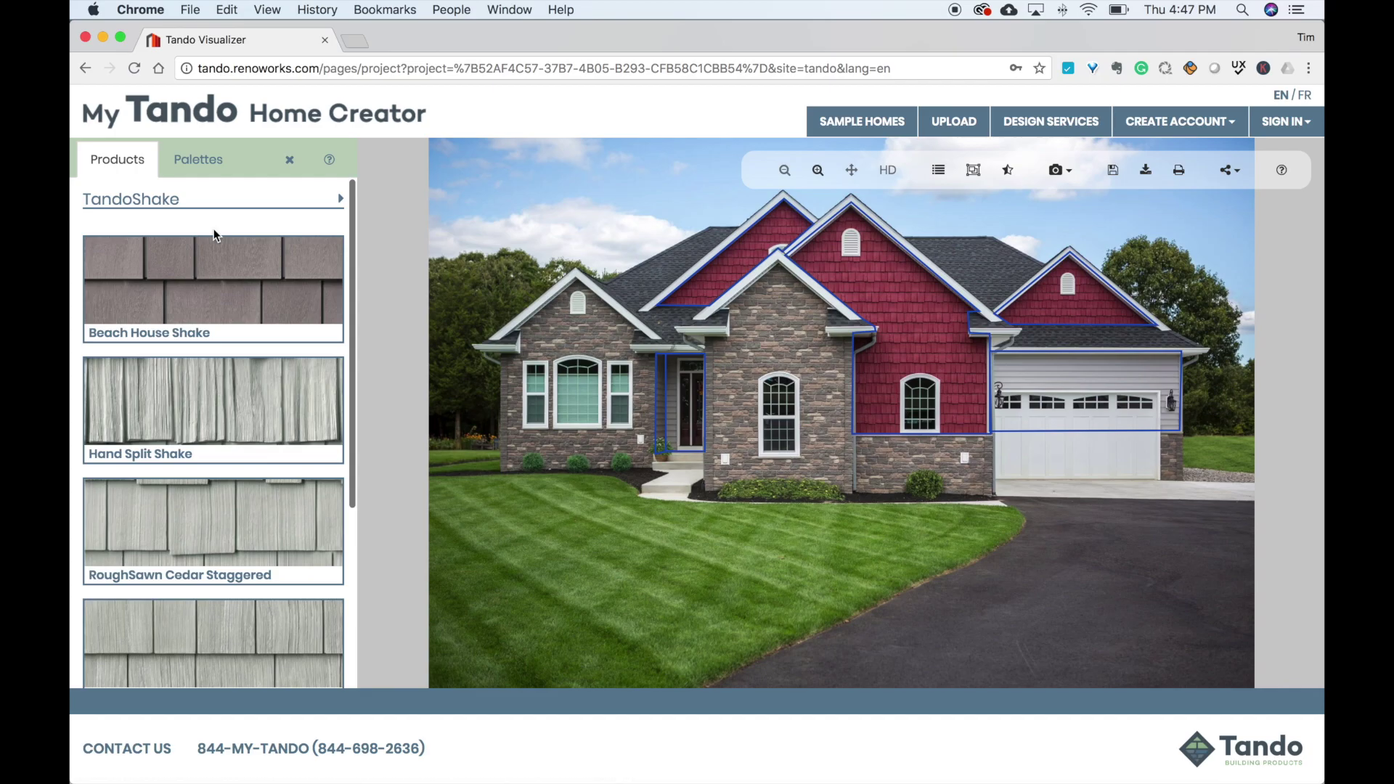
{"action": "left_click", "coordinate": [224, 271]}
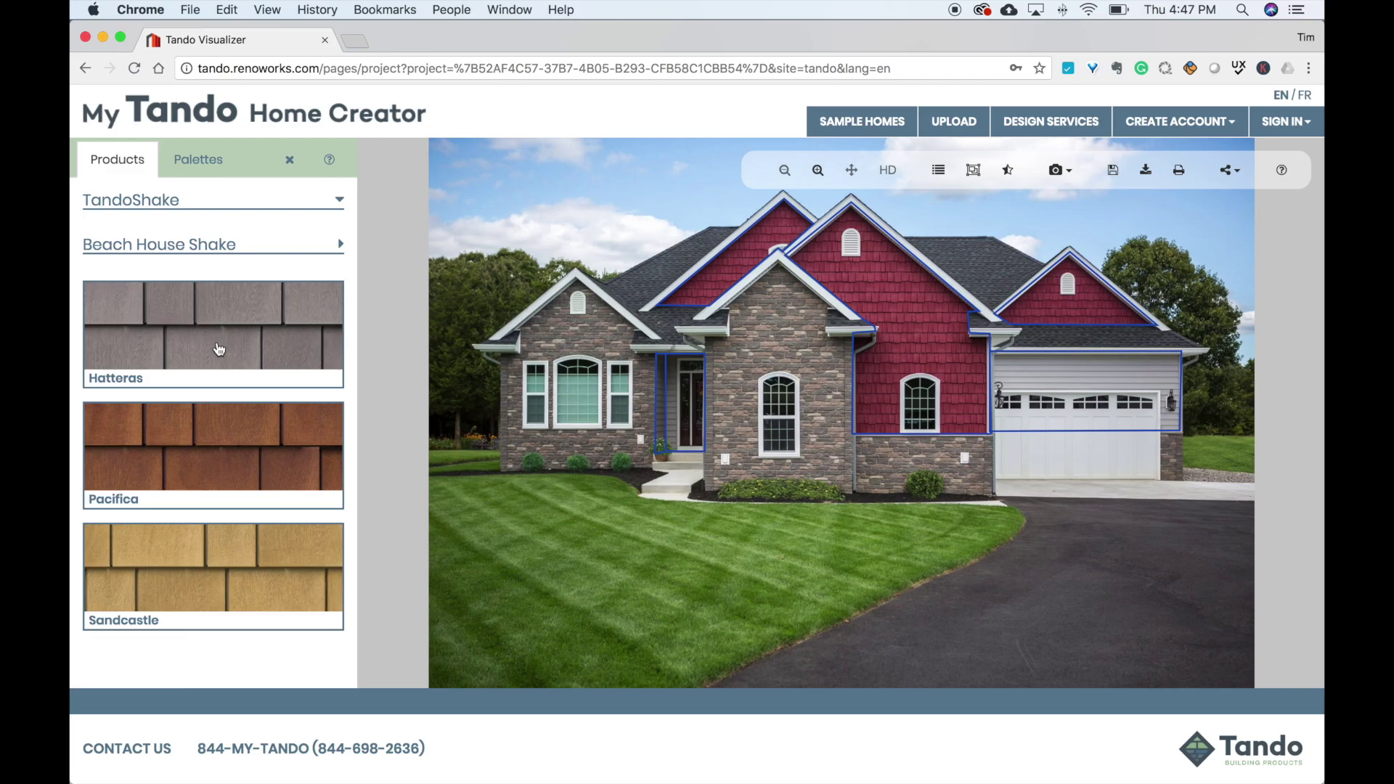
{"action": "left_click", "coordinate": [219, 350]}
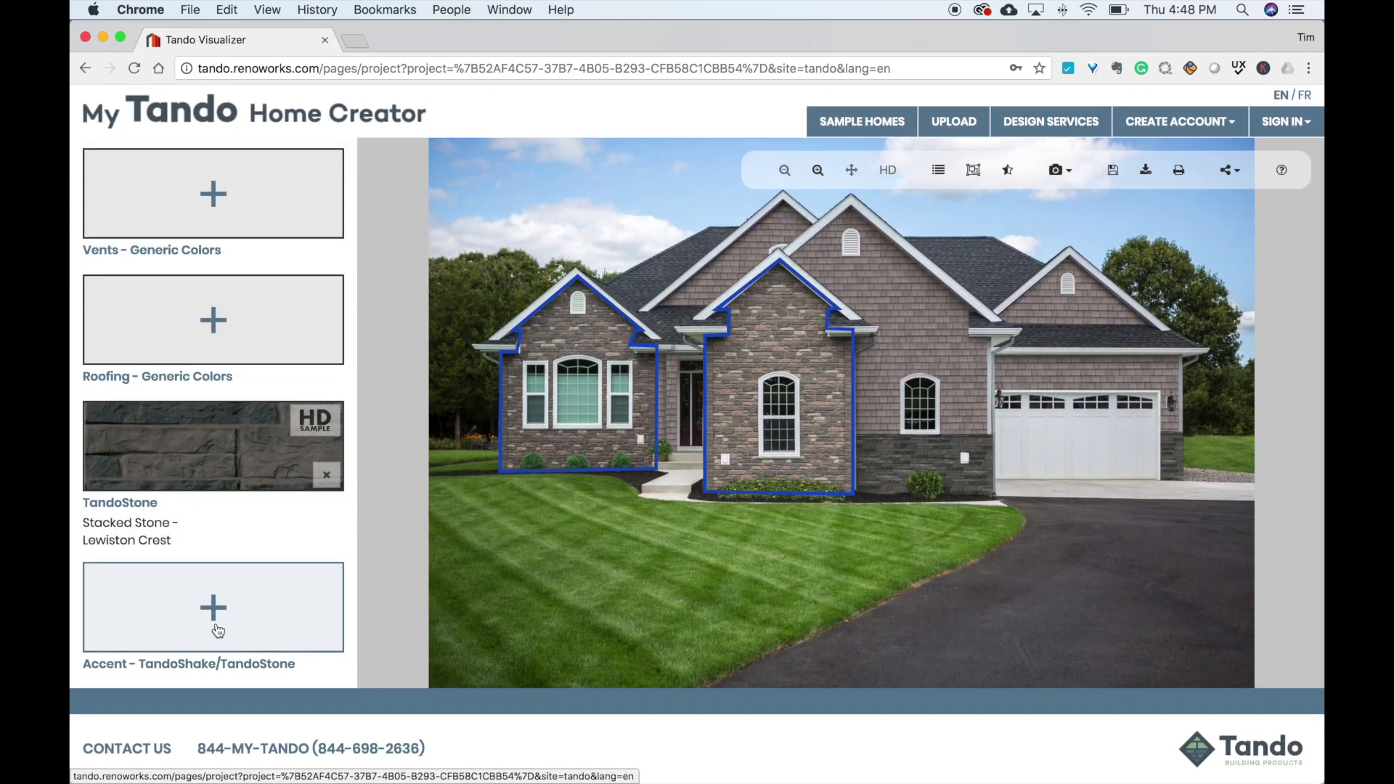
Browse TandoStone Stacked Stone colours for the accent areas, then bring up the preset palettes
{"action": "left_click", "coordinate": [215, 624]}
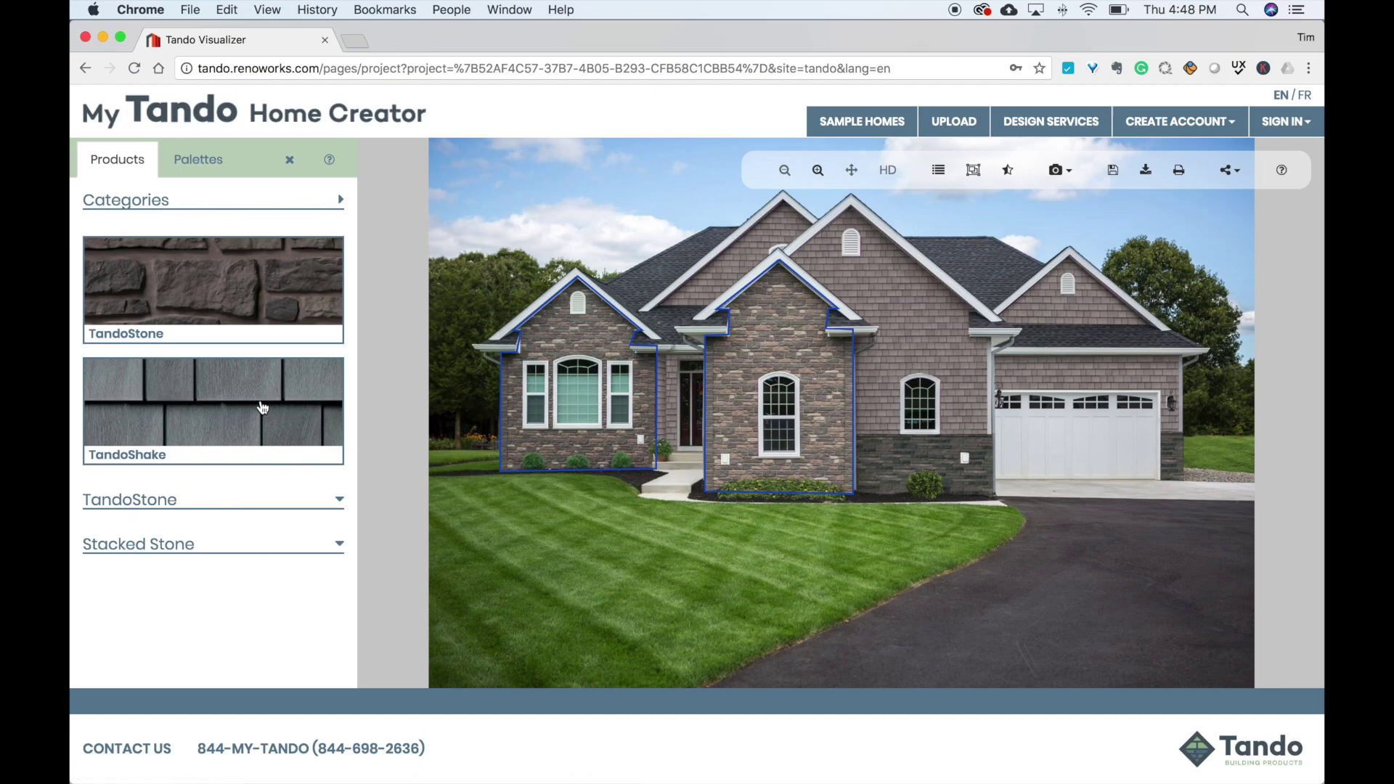
{"action": "left_click", "coordinate": [245, 318]}
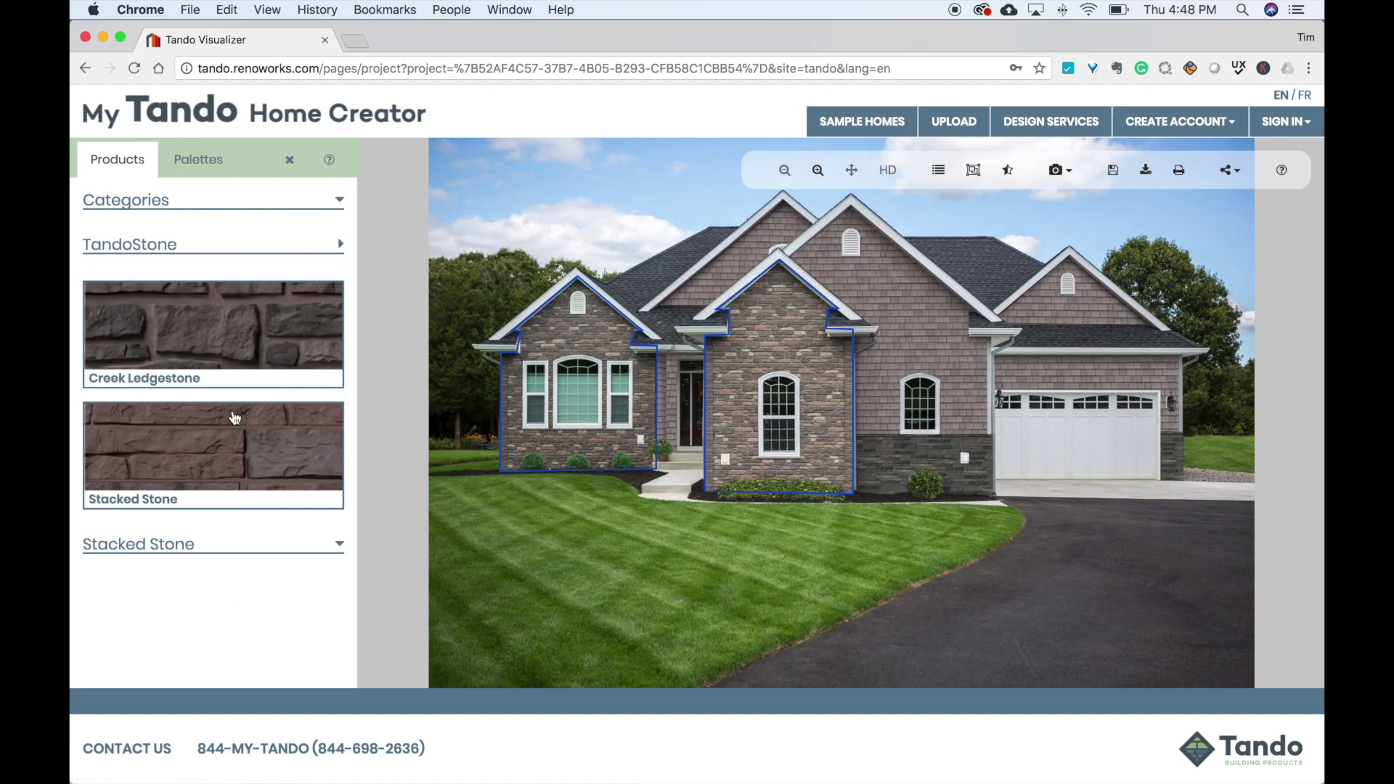
{"action": "left_click", "coordinate": [238, 442]}
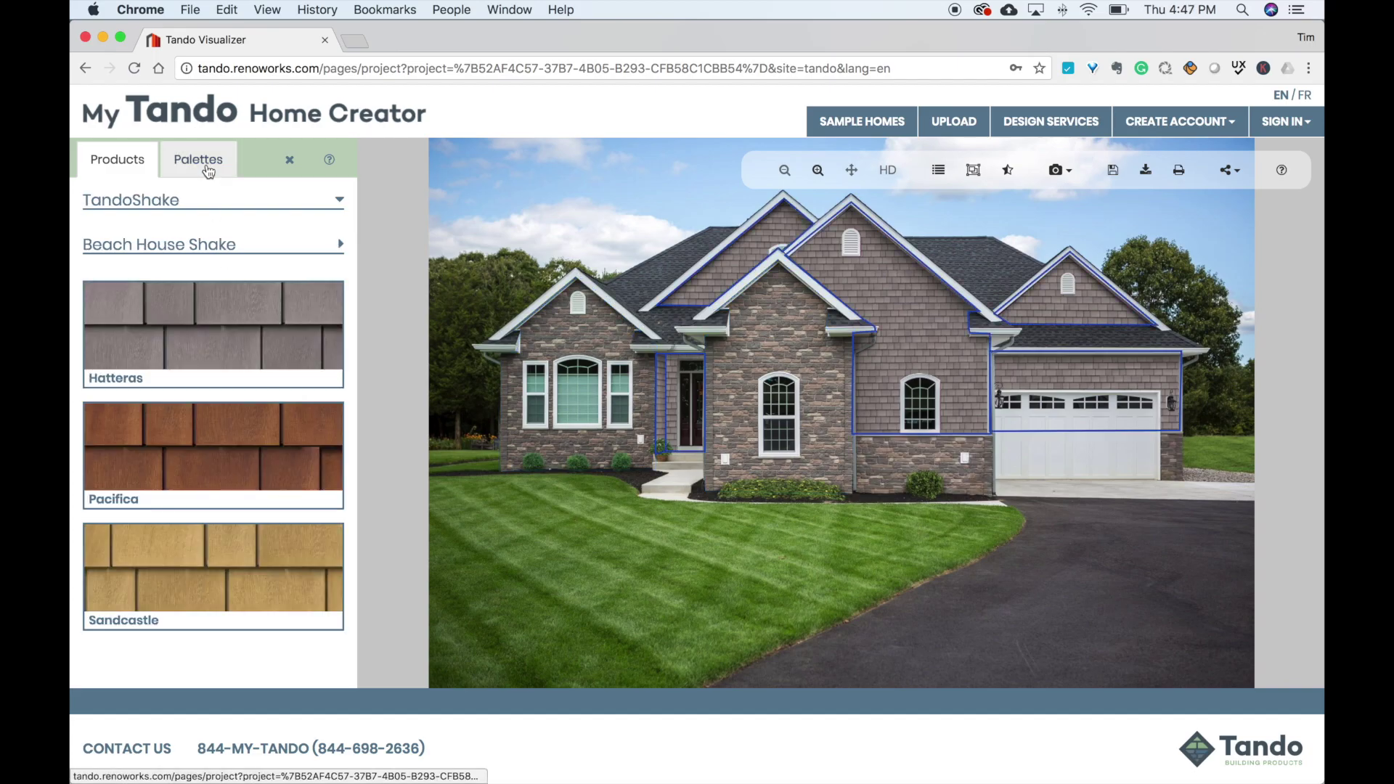
{"action": "left_click", "coordinate": [209, 167]}
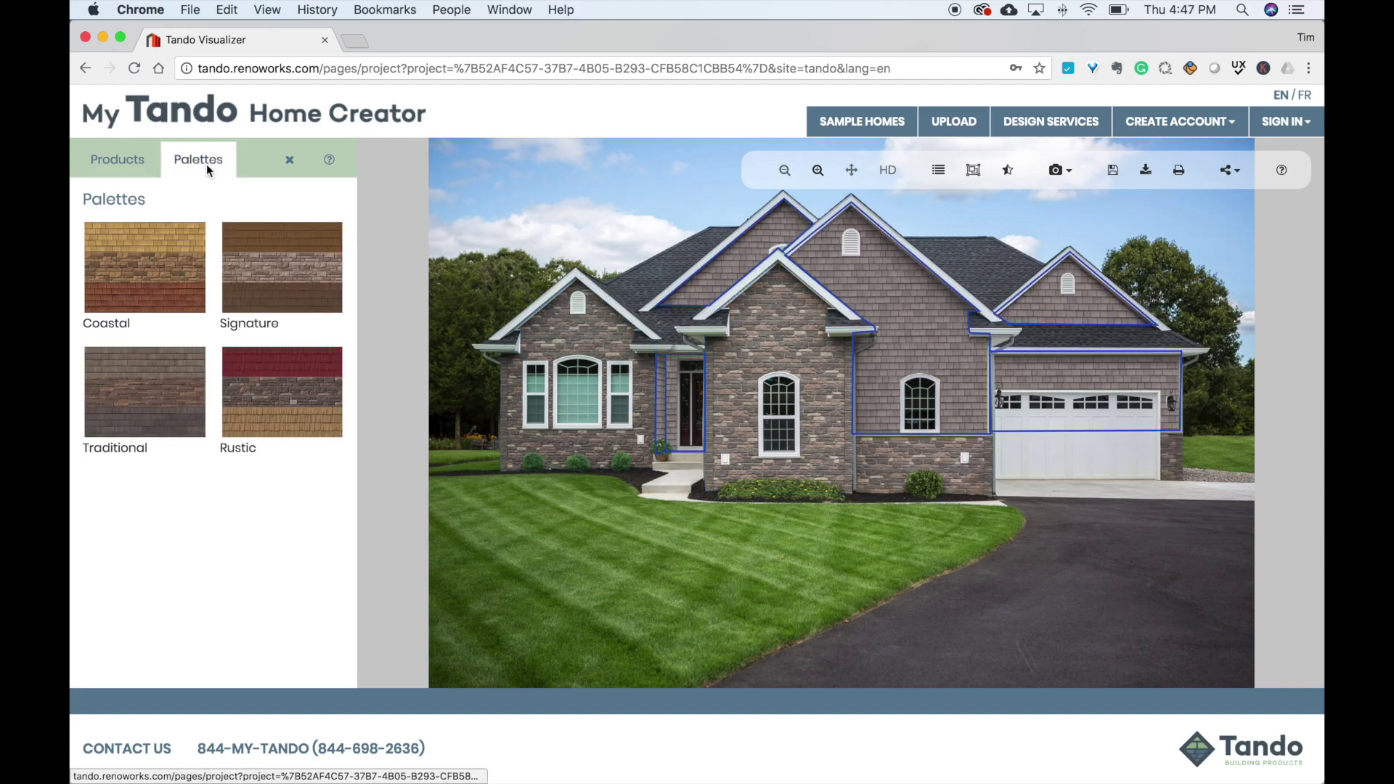
Apply the Signature palette, then remove its Acorn accent product and confirm with Yes
{"action": "left_click", "coordinate": [283, 281]}
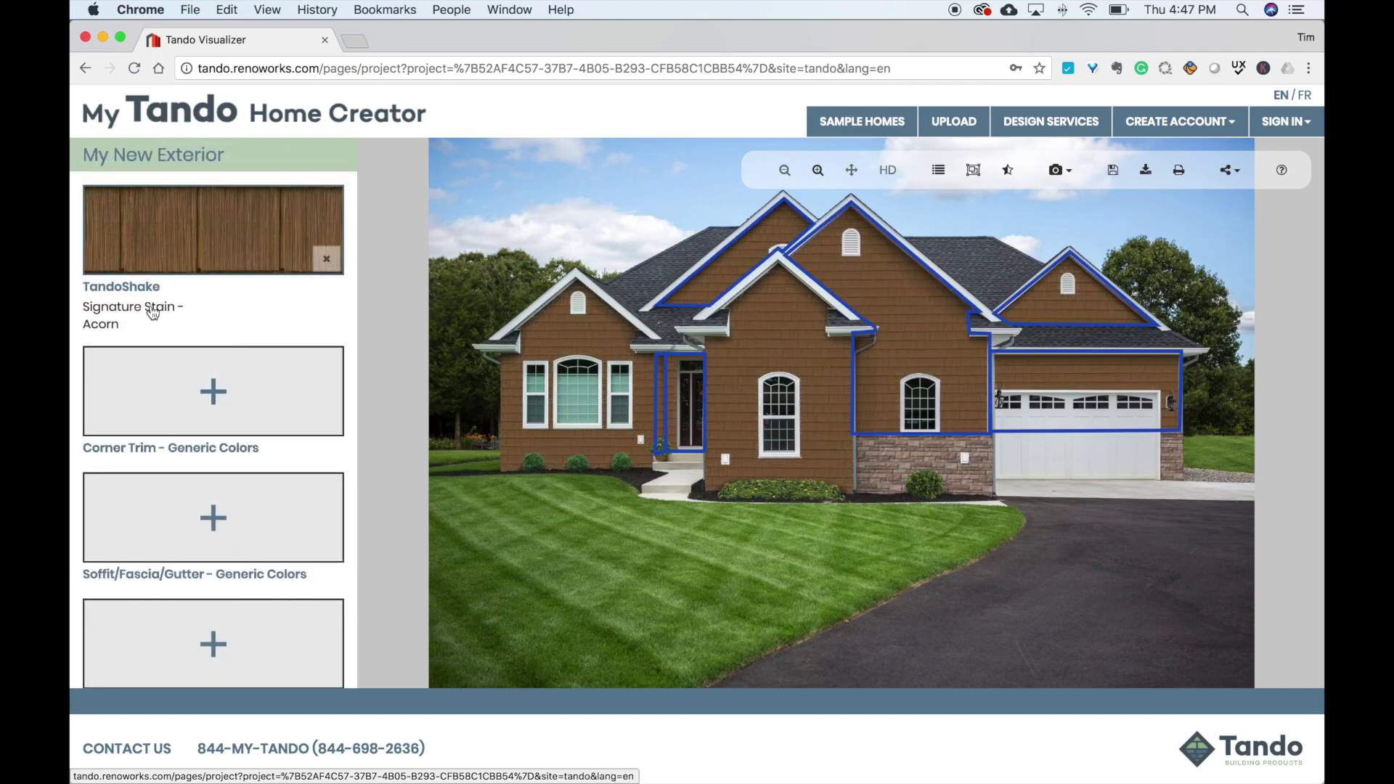
{"action": "scroll", "coordinate": [205, 328], "scroll_direction": "down", "scroll_amount": 10}
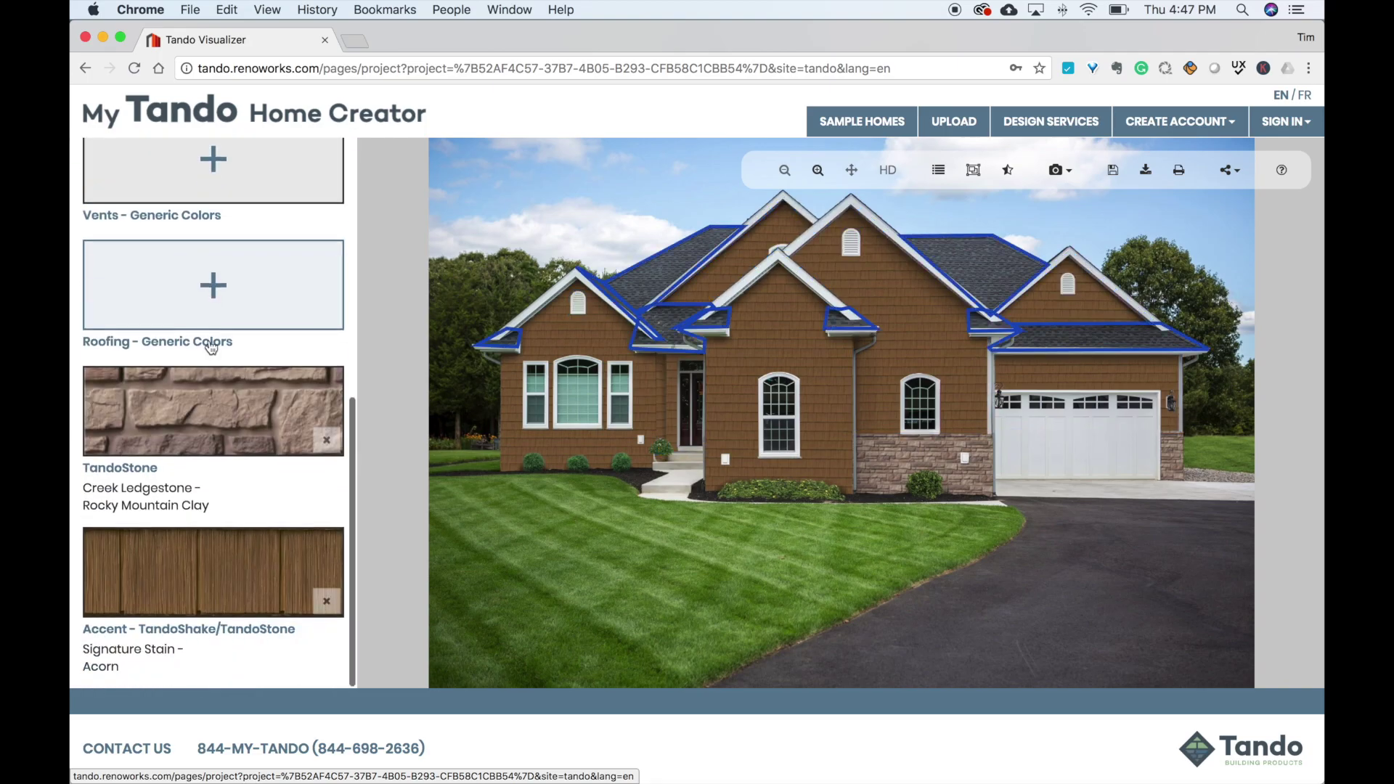
{"action": "left_click", "coordinate": [327, 601]}
{"action": "left_click", "coordinate": [933, 183]}
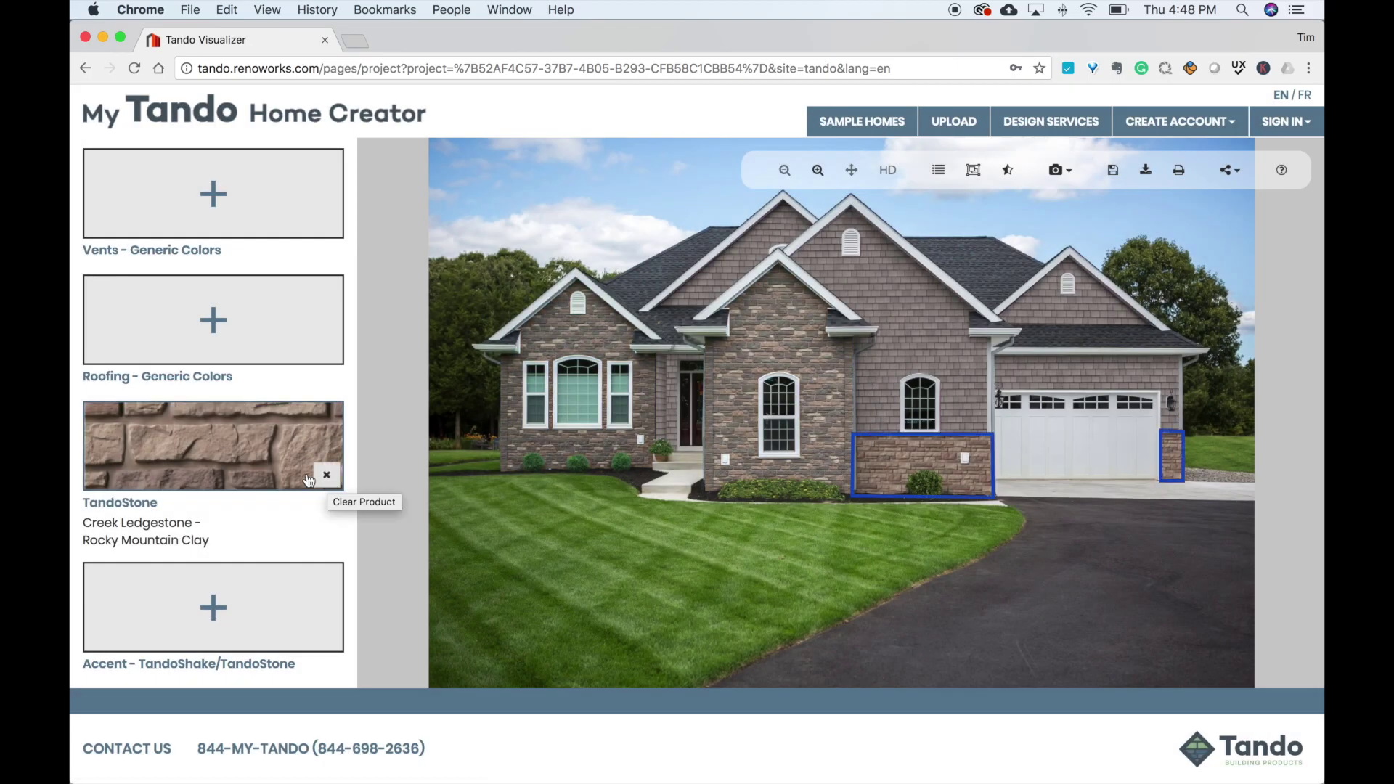
Replace Creek Ledgestone with TandoStone Stacked Stone in Lewiston Crest
{"action": "left_click", "coordinate": [226, 458]}
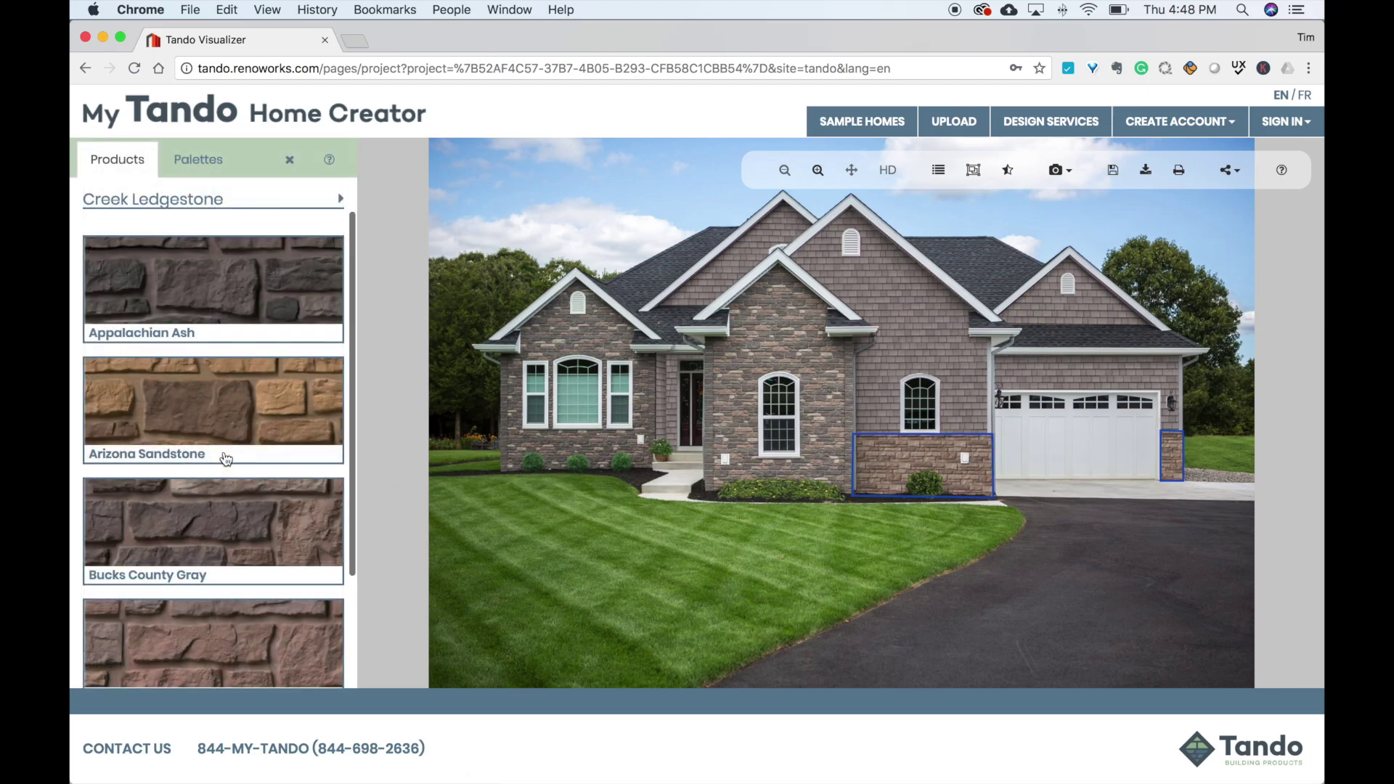
{"action": "scroll", "coordinate": [214, 348], "scroll_direction": "up", "scroll_amount": 1}
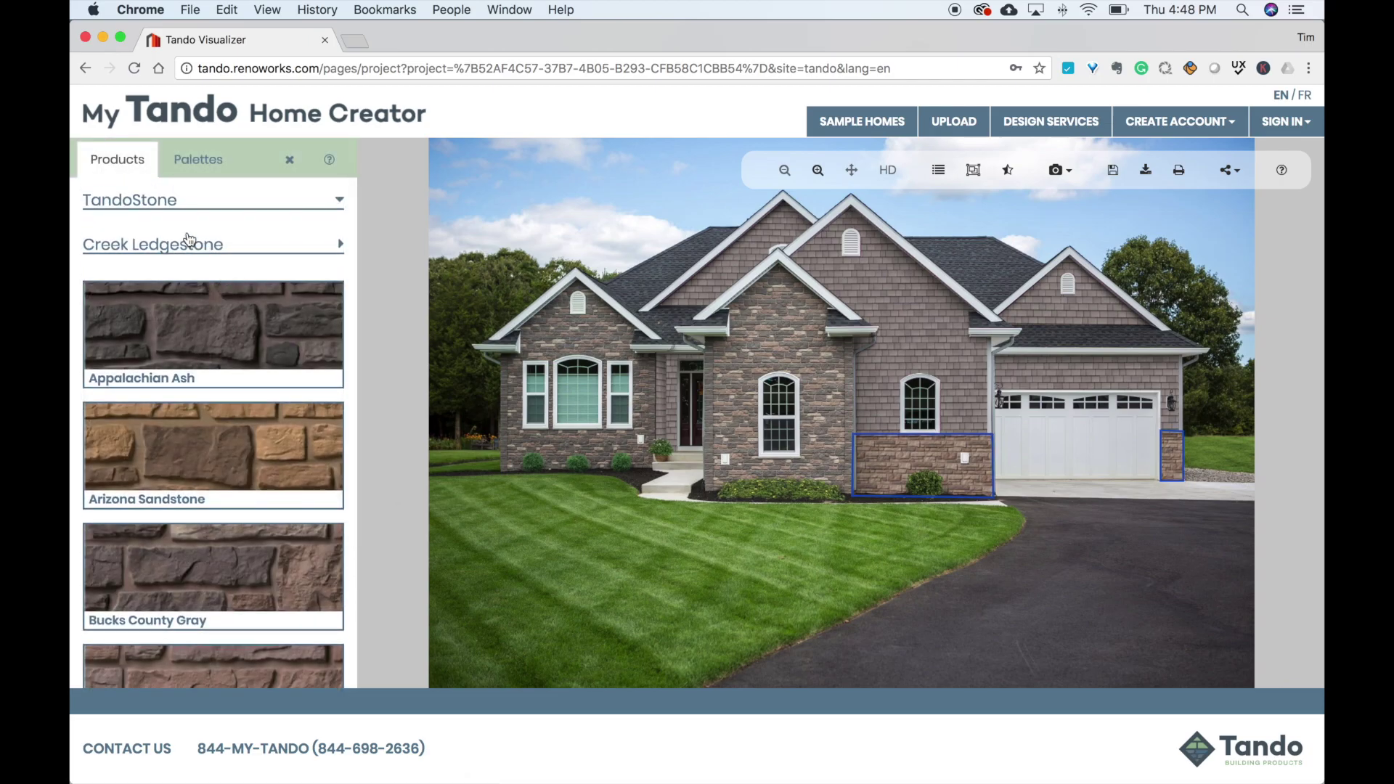
{"action": "left_click", "coordinate": [171, 203]}
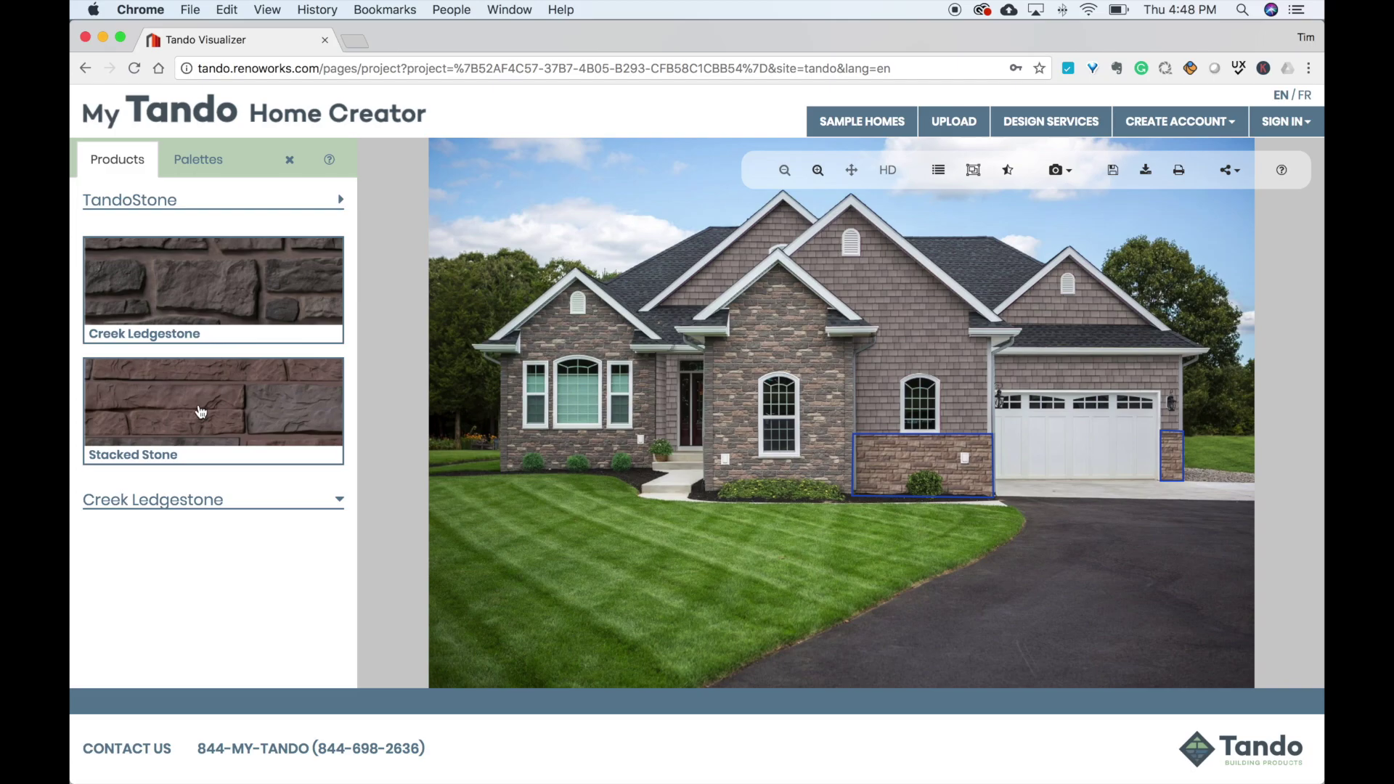
{"action": "left_click", "coordinate": [201, 412]}
{"action": "scroll", "coordinate": [201, 412], "scroll_direction": "down", "scroll_amount": 3}
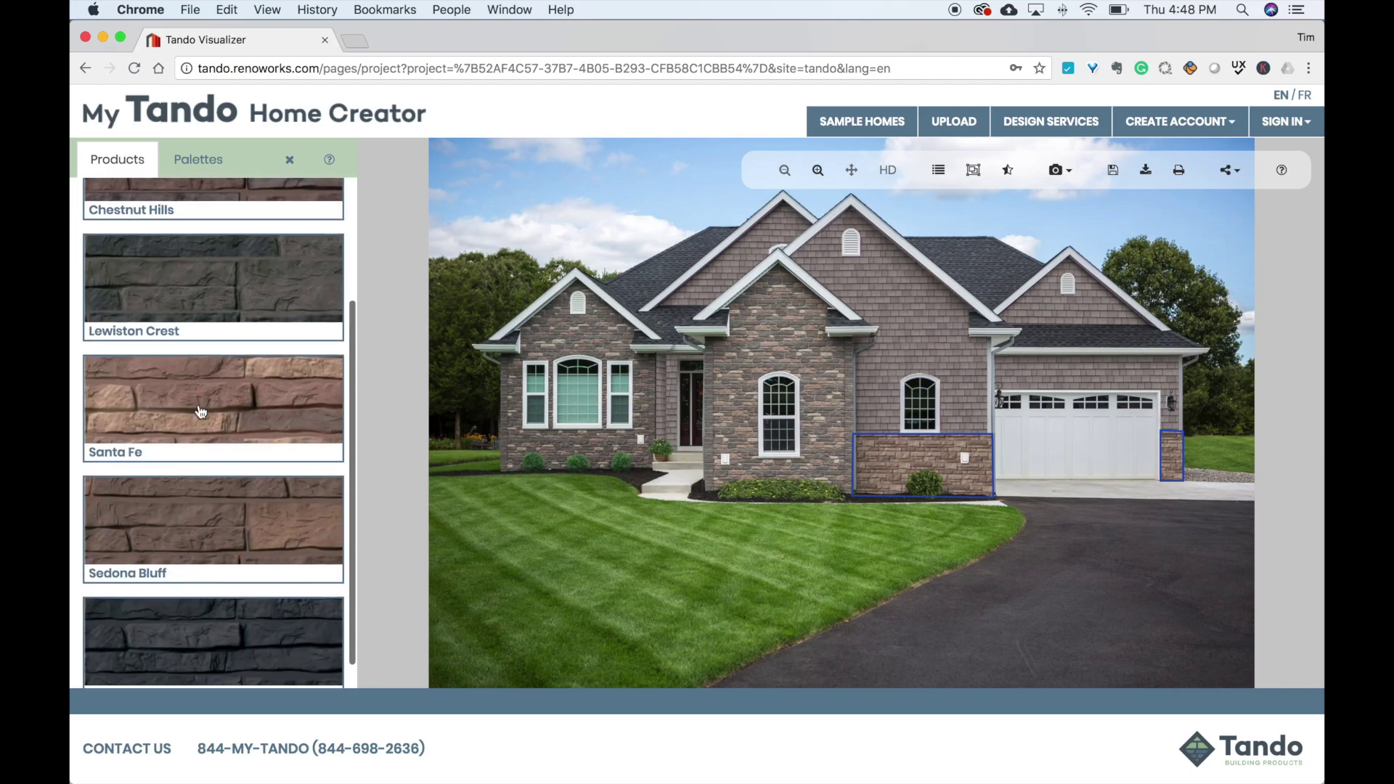
{"action": "left_click", "coordinate": [213, 308]}
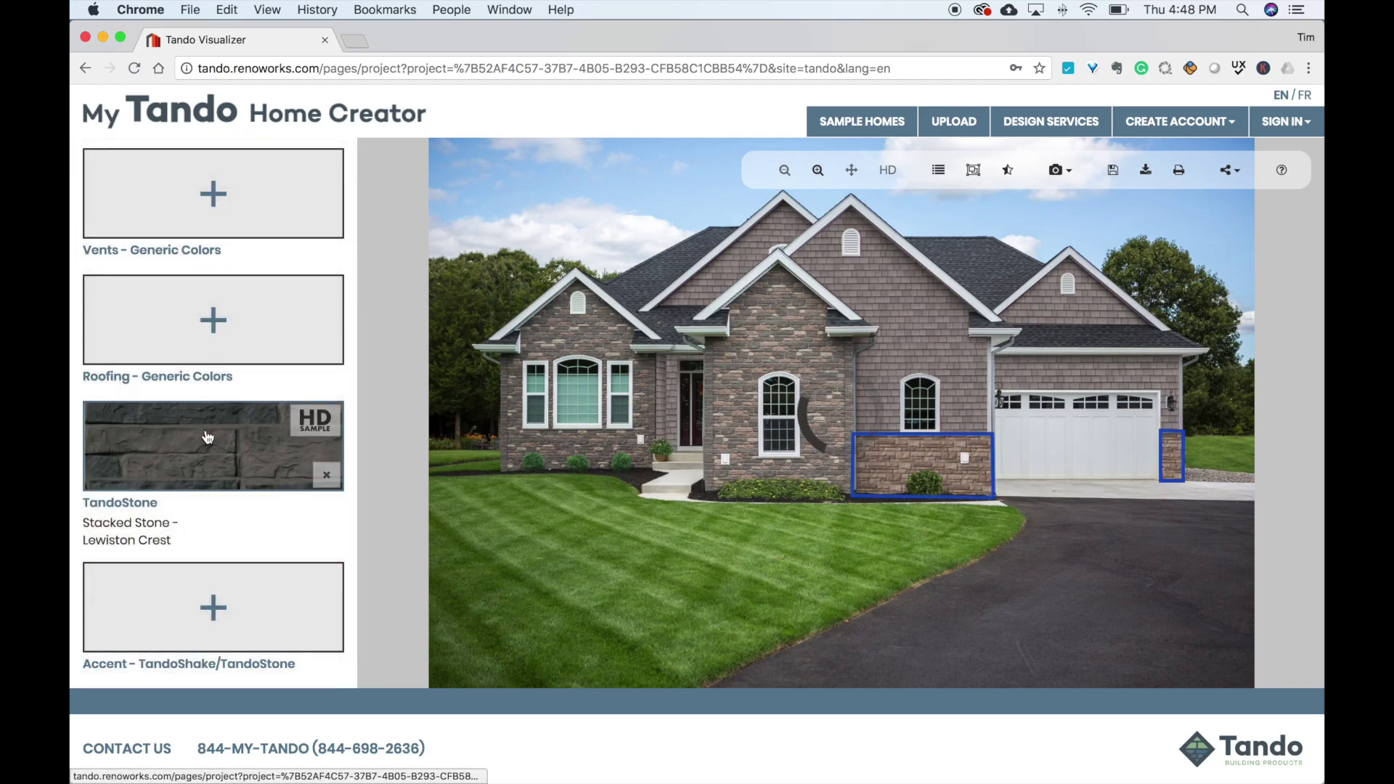
Set the roofing to generic Shingles in Gray
{"action": "scroll", "coordinate": [226, 519], "scroll_direction": "up", "scroll_amount": 3}
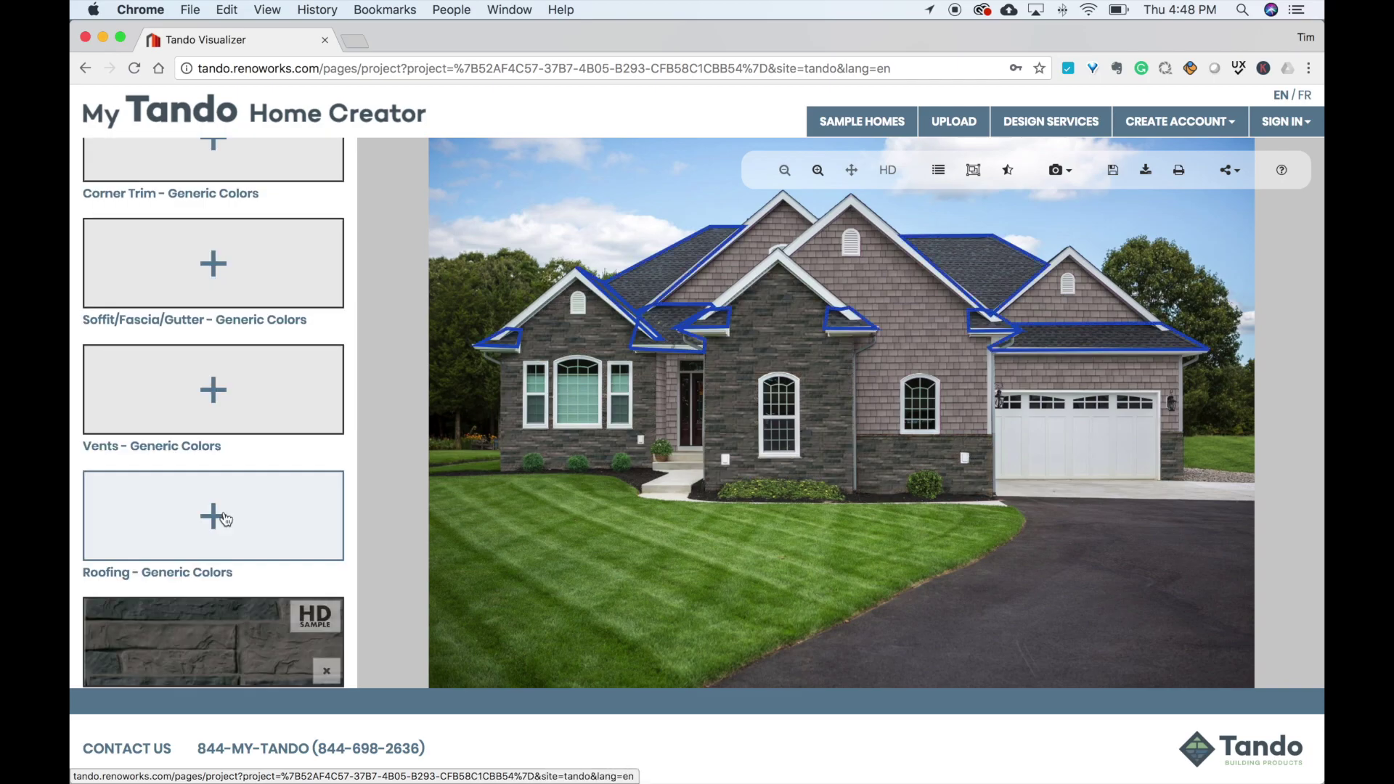
{"action": "left_click", "coordinate": [226, 519]}
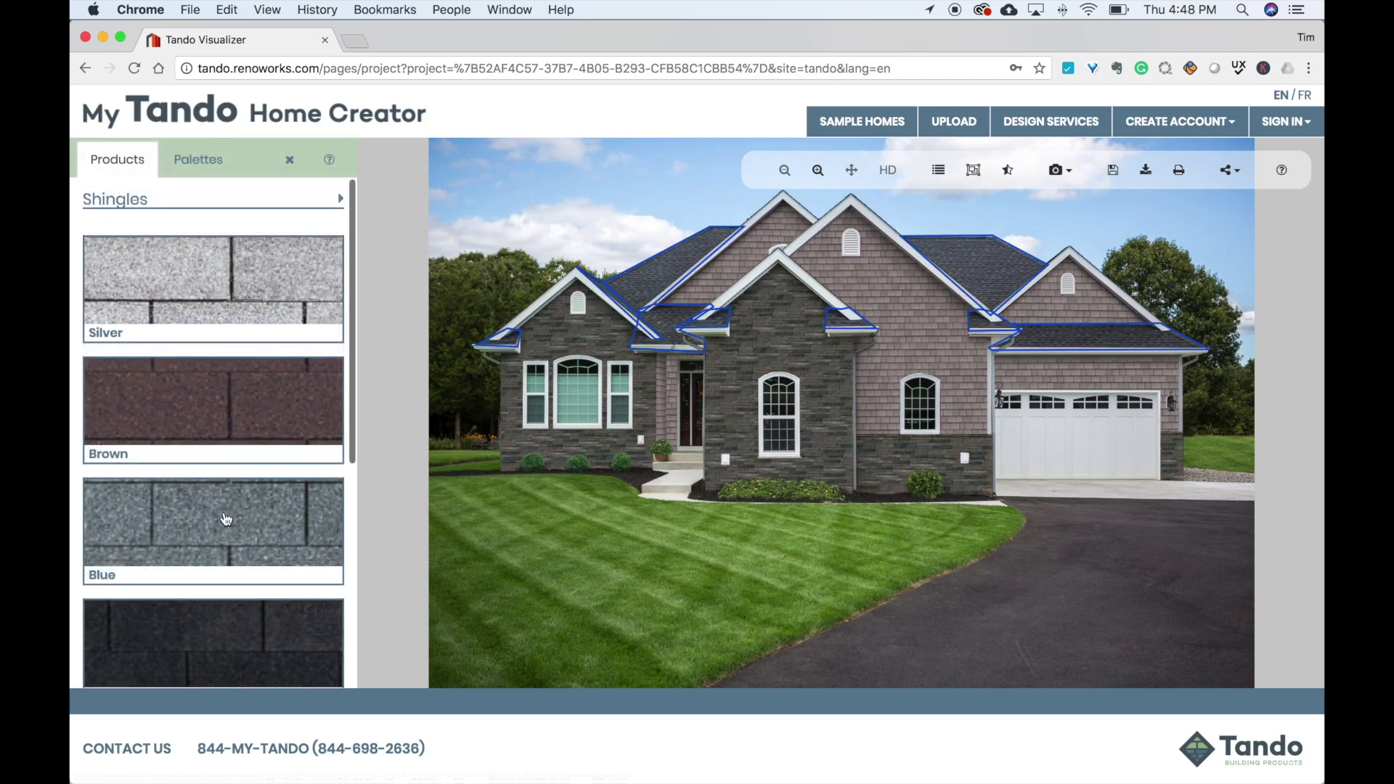
{"action": "scroll", "coordinate": [225, 517], "scroll_direction": "down", "scroll_amount": 3}
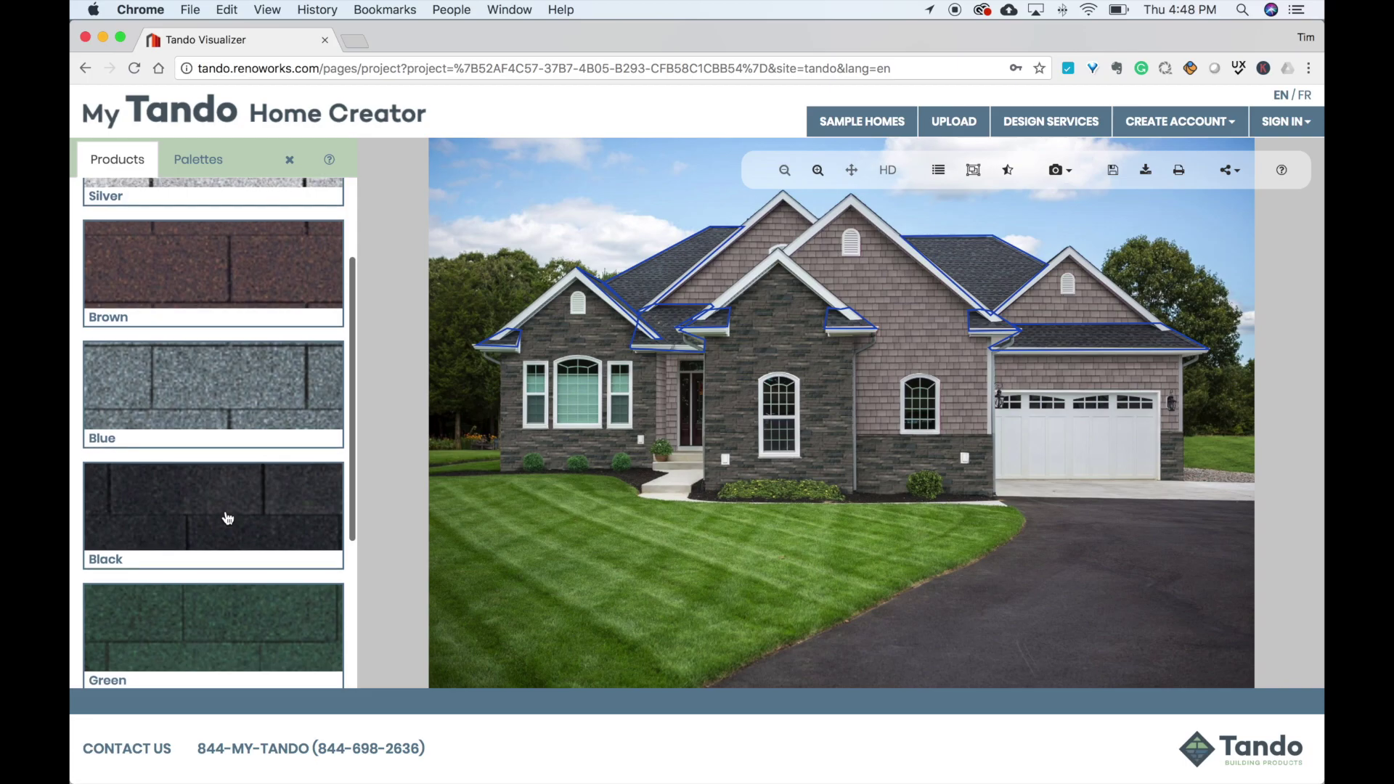
{"action": "left_click", "coordinate": [226, 414]}
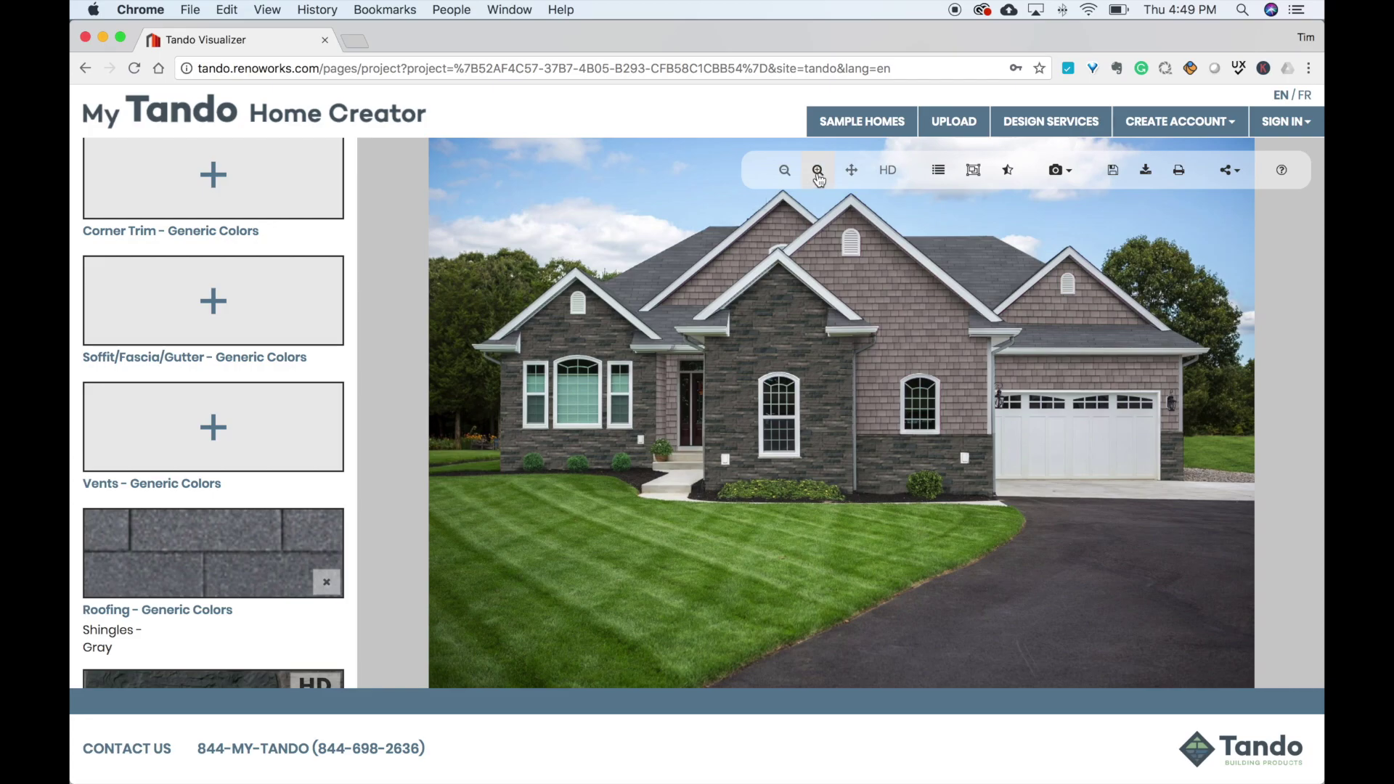
Zoom in twice on the stone facade and pan the photo down and right
{"action": "left_click", "coordinate": [818, 173]}
{"action": "left_click", "coordinate": [819, 172]}
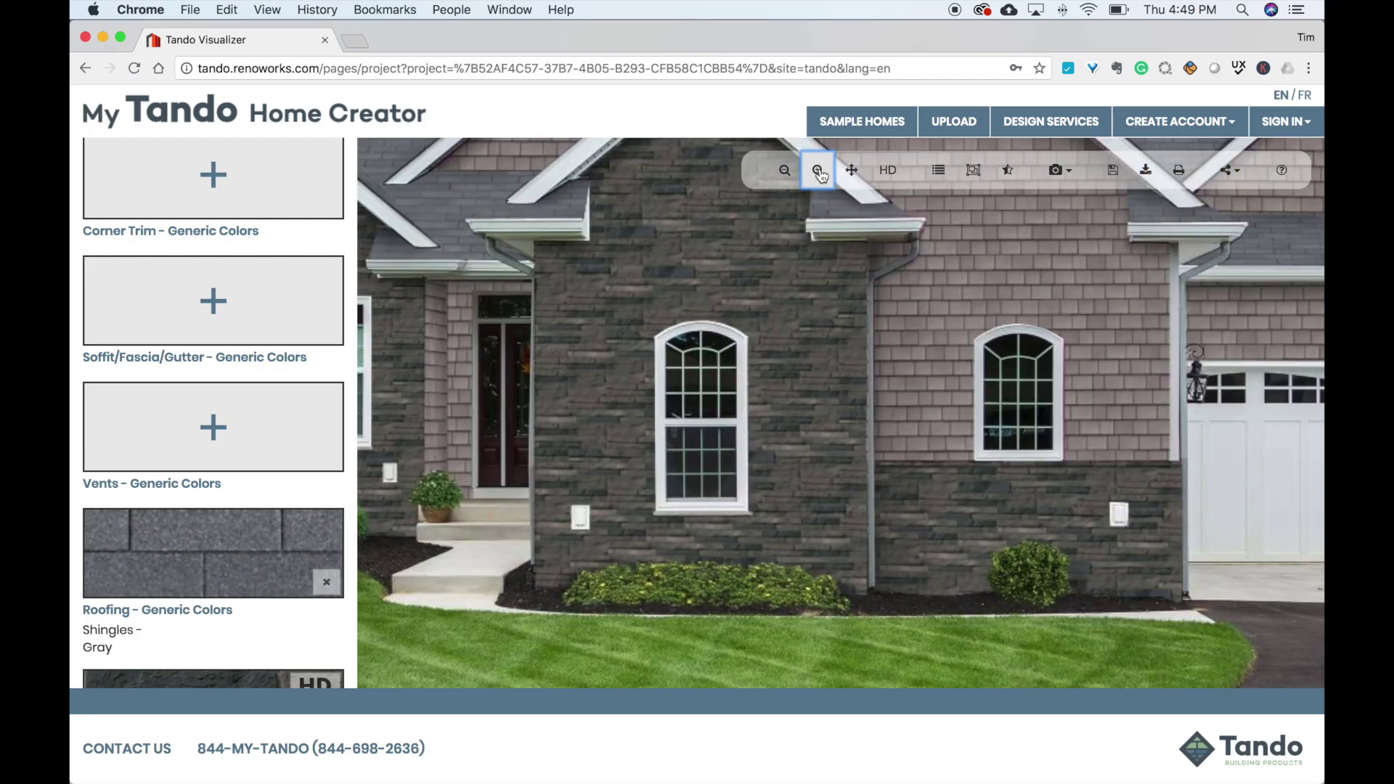
{"action": "left_click", "coordinate": [854, 176]}
{"action": "left_click_drag", "start_coordinate": [868, 310], "coordinate": [661, 353]}
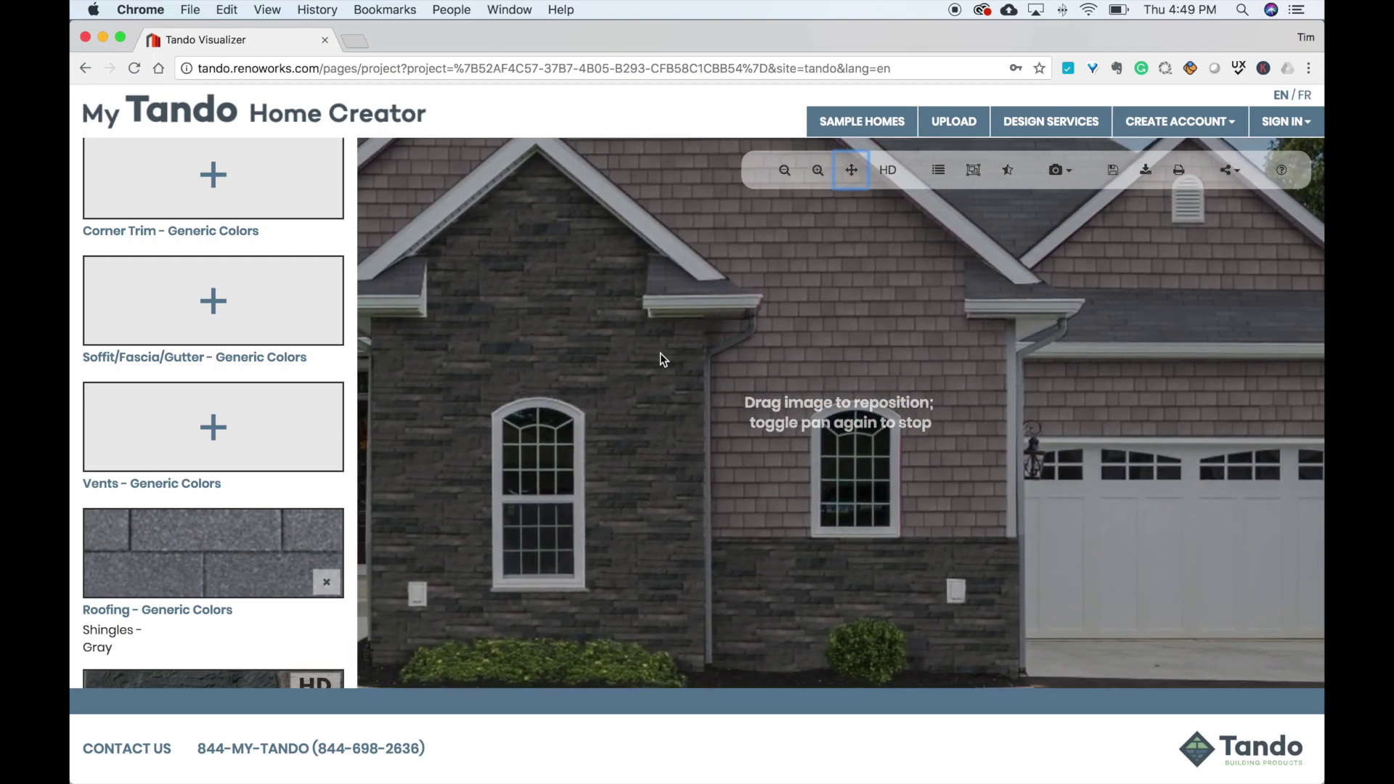
{"action": "left_click", "coordinate": [852, 177]}
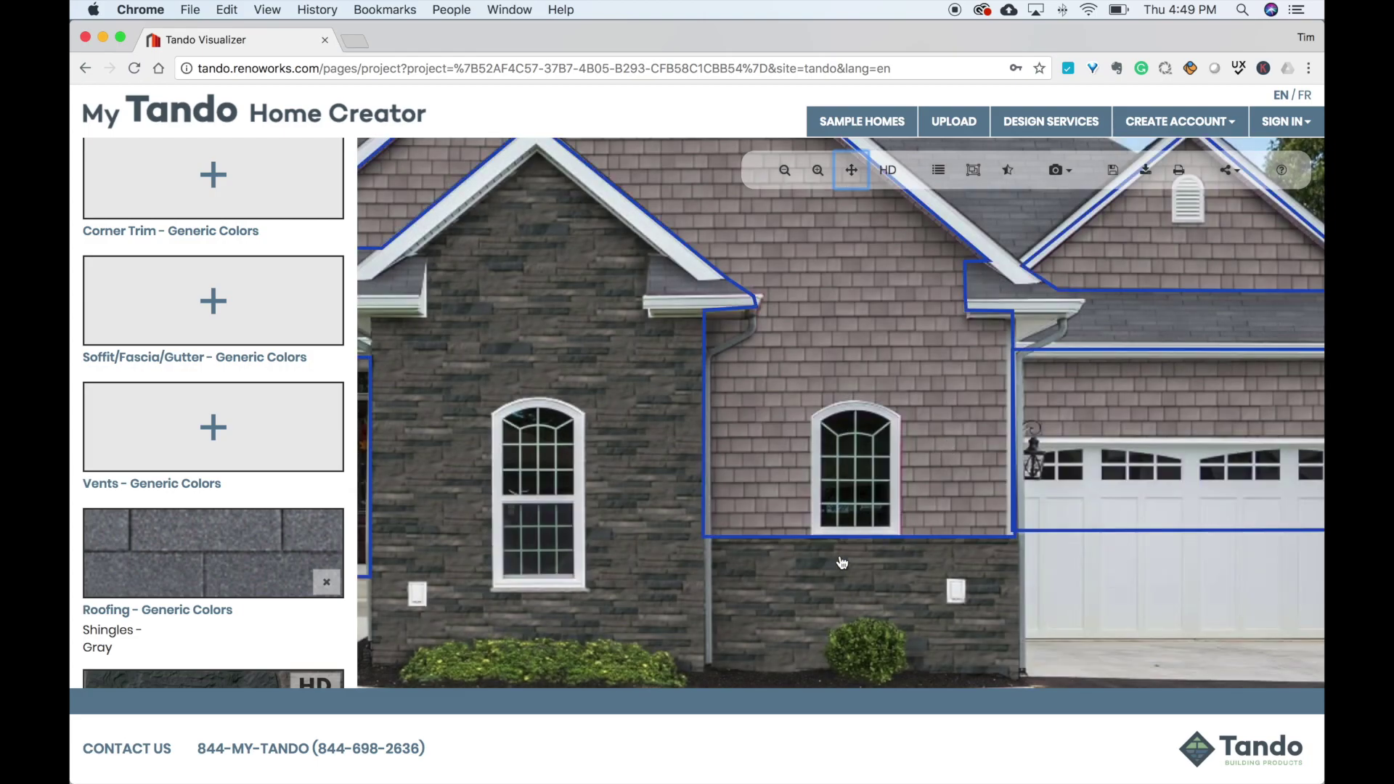
Zoom closer, pan across to the garage, render in HD and hide the materials panel
{"action": "left_click", "coordinate": [817, 174]}
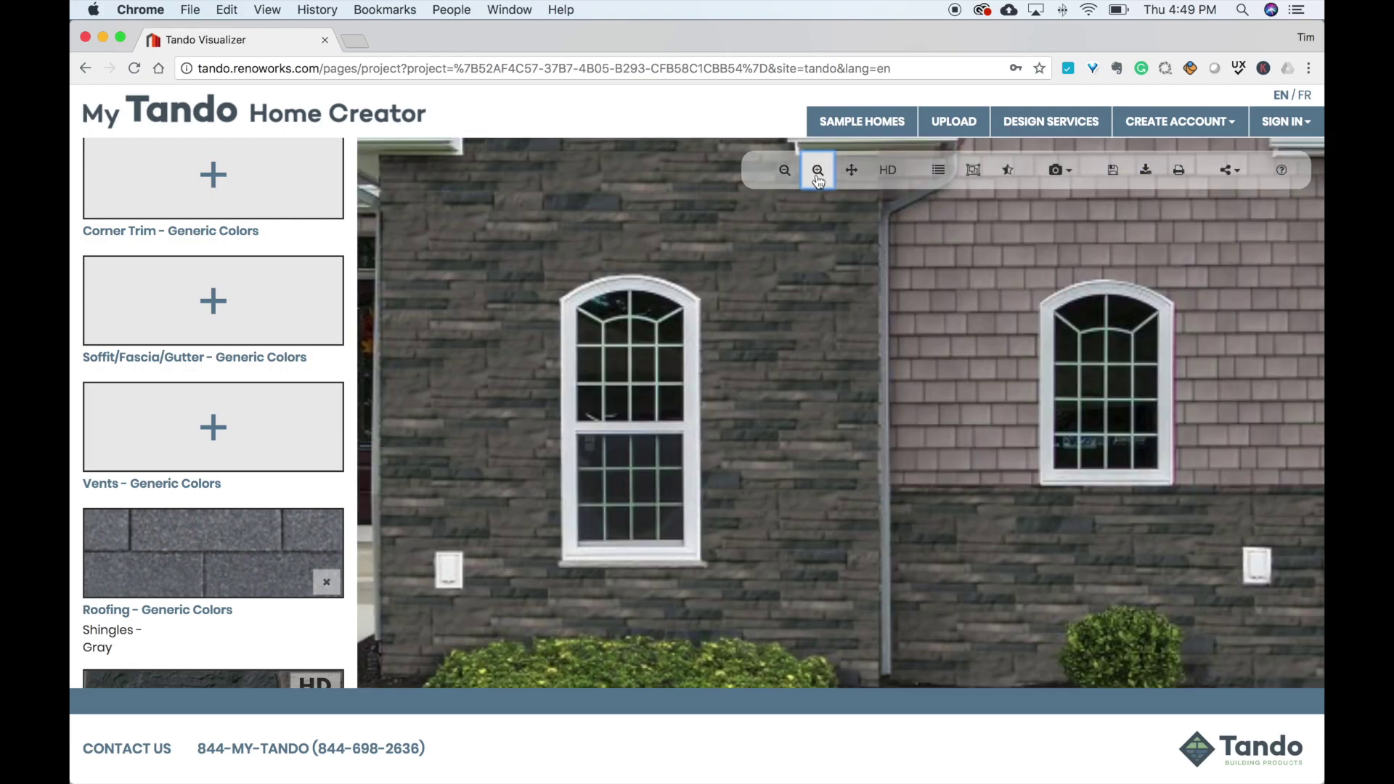
{"action": "left_click", "coordinate": [851, 172]}
{"action": "left_click_drag", "start_coordinate": [1108, 396], "coordinate": [701, 399]}
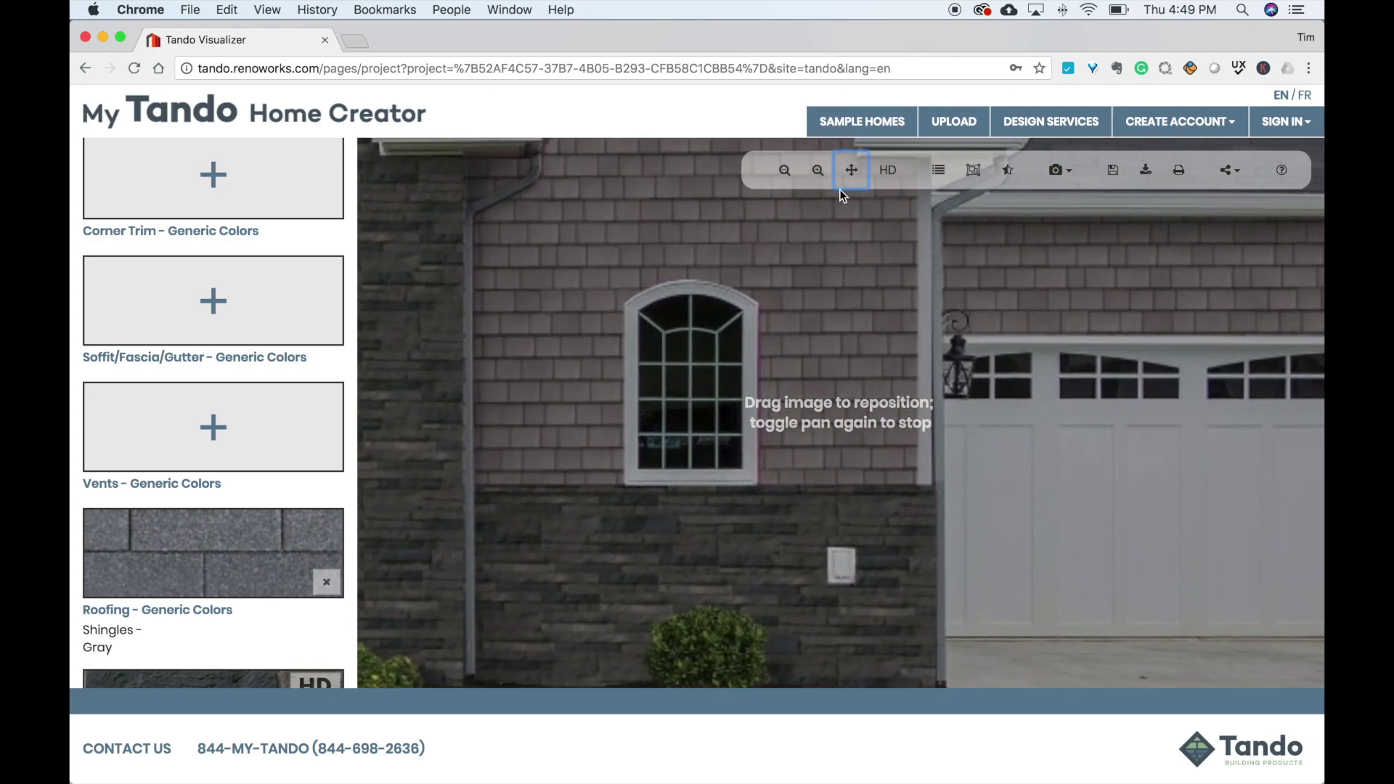
{"action": "left_click", "coordinate": [850, 173]}
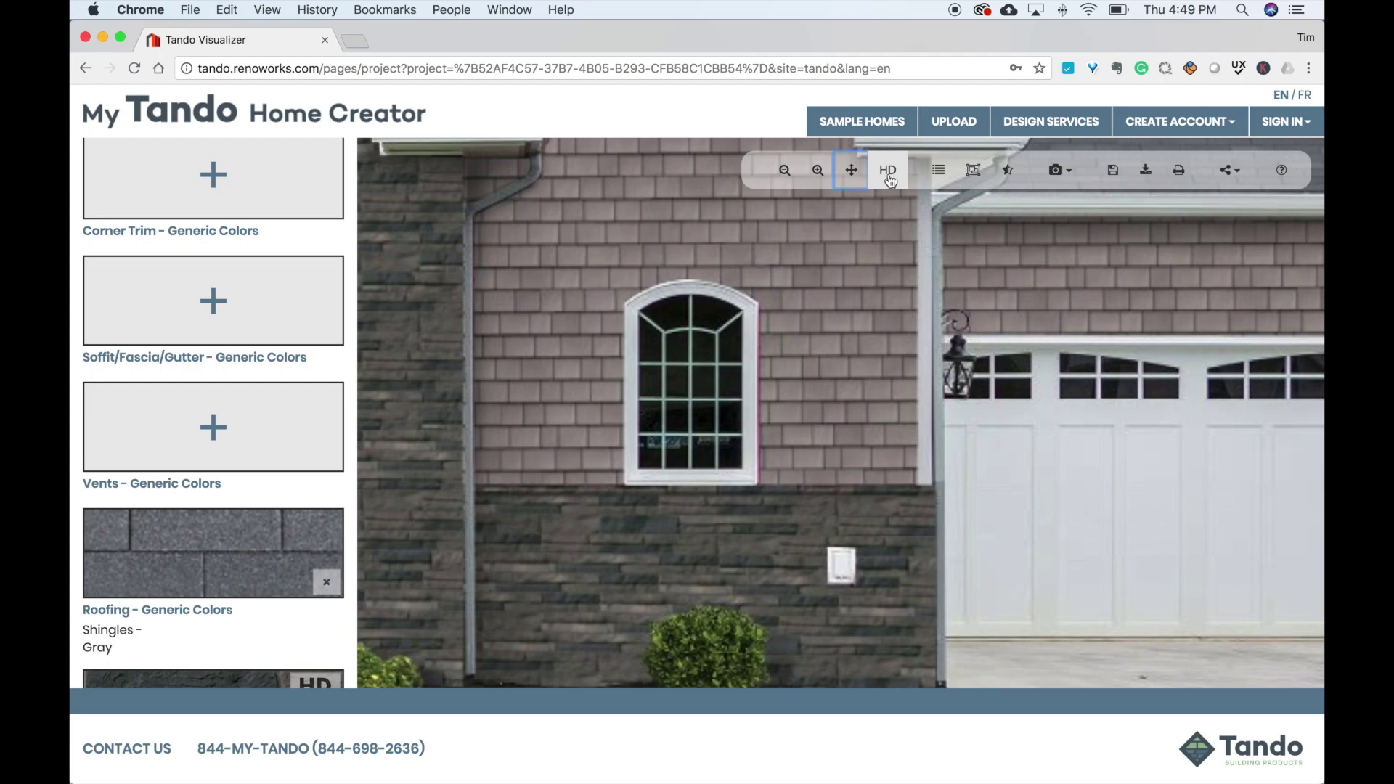
{"action": "left_click", "coordinate": [888, 175]}
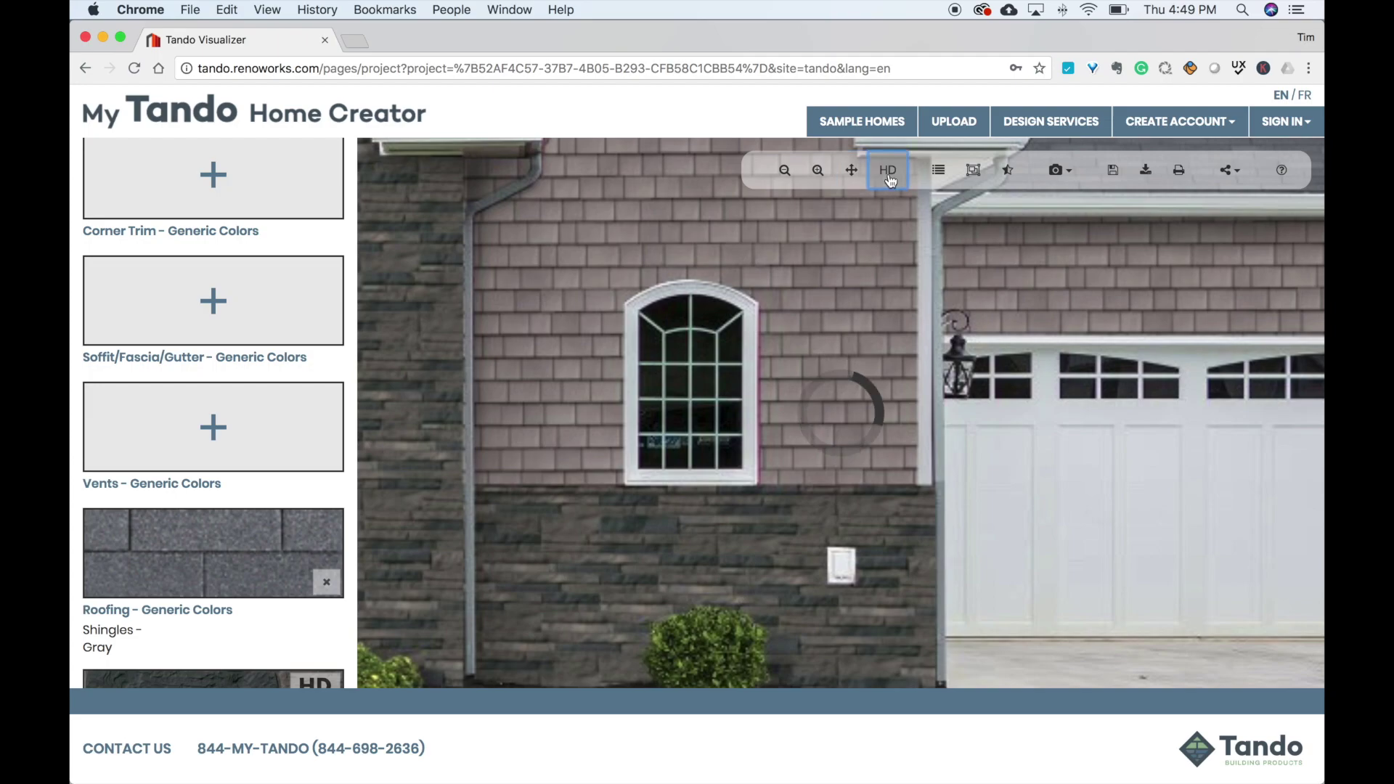
{"action": "left_click", "coordinate": [940, 172]}
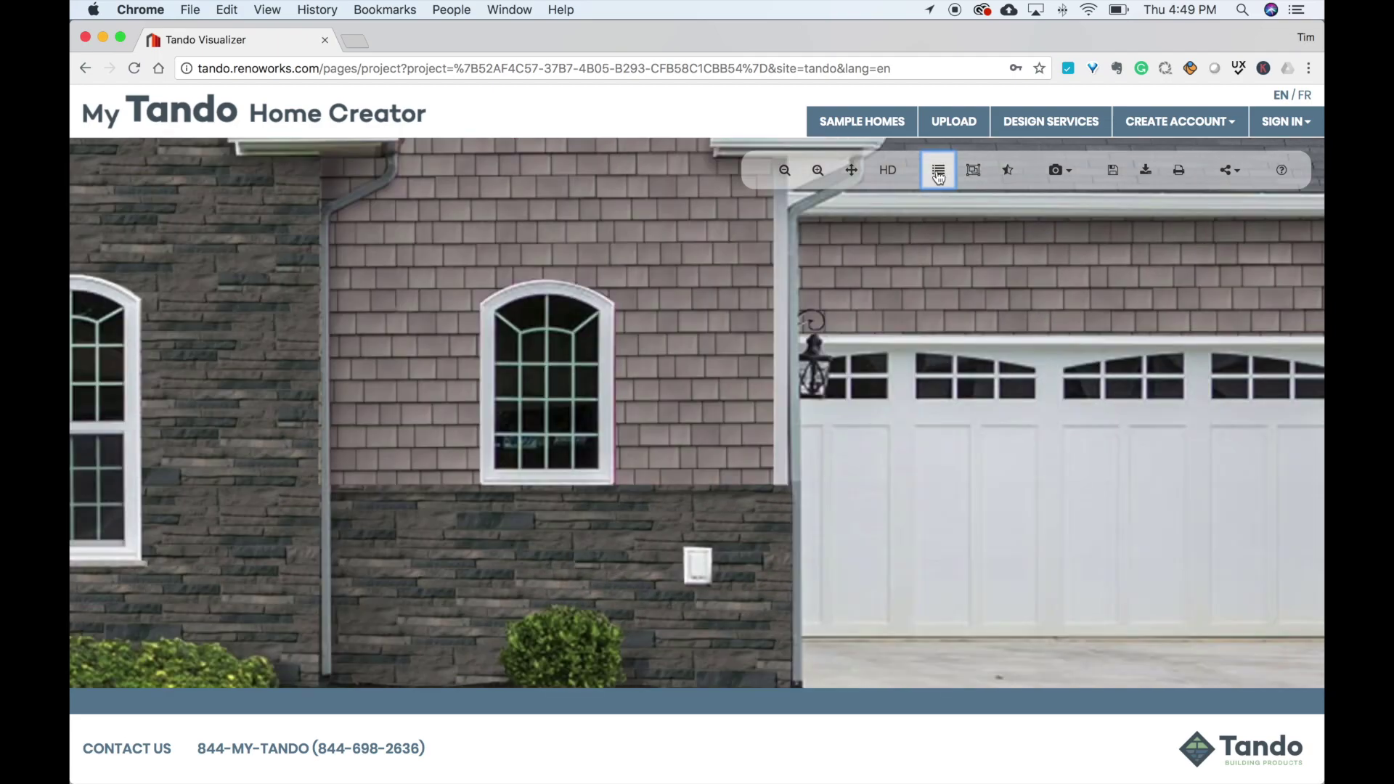
Zoom back out to the whole house and yard and pan the photo down
{"action": "left_click", "coordinate": [784, 173]}
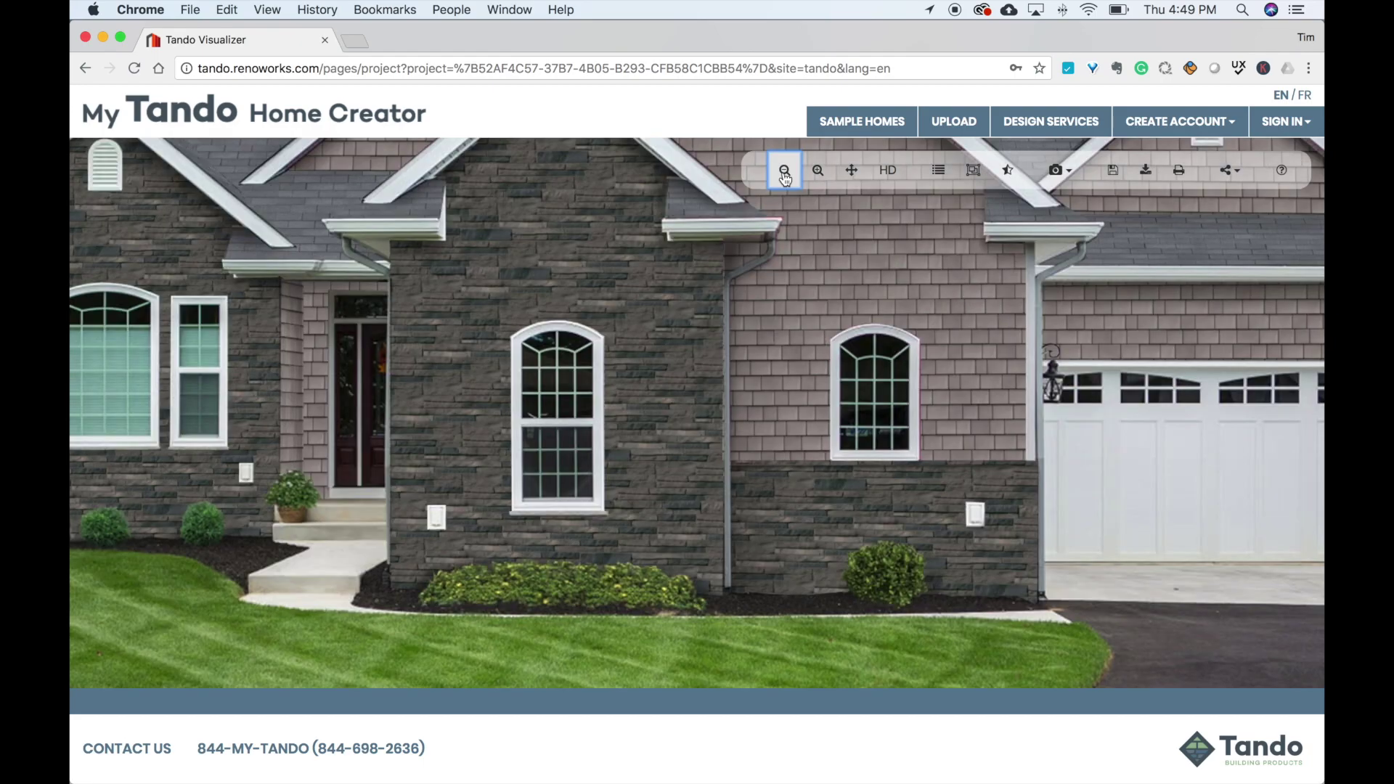
{"action": "left_click", "coordinate": [785, 174]}
{"action": "left_click", "coordinate": [852, 170]}
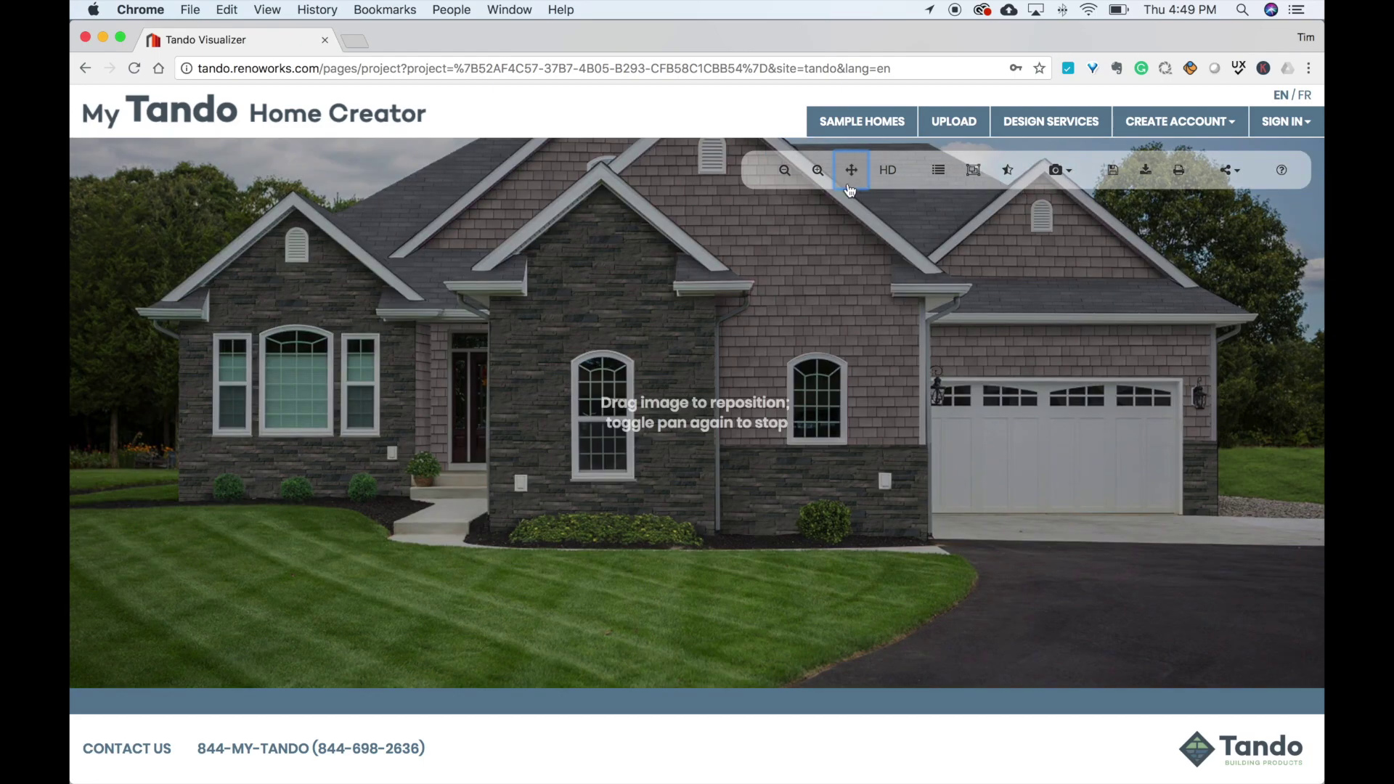
{"action": "left_click_drag", "start_coordinate": [821, 316], "coordinate": [821, 395]}
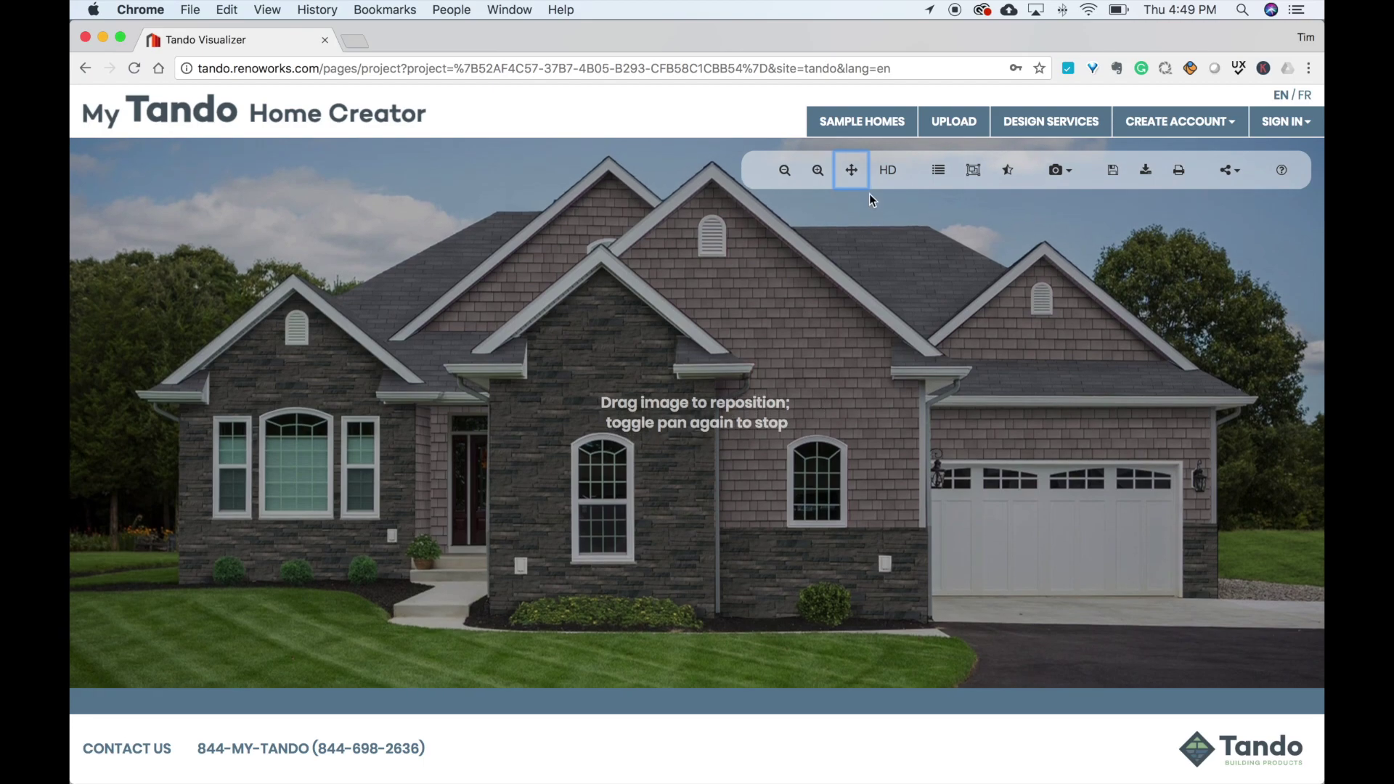
{"action": "left_click", "coordinate": [851, 172]}
Show the list of applied products and toggle the surface outlines on and off
{"action": "left_click", "coordinate": [938, 178]}
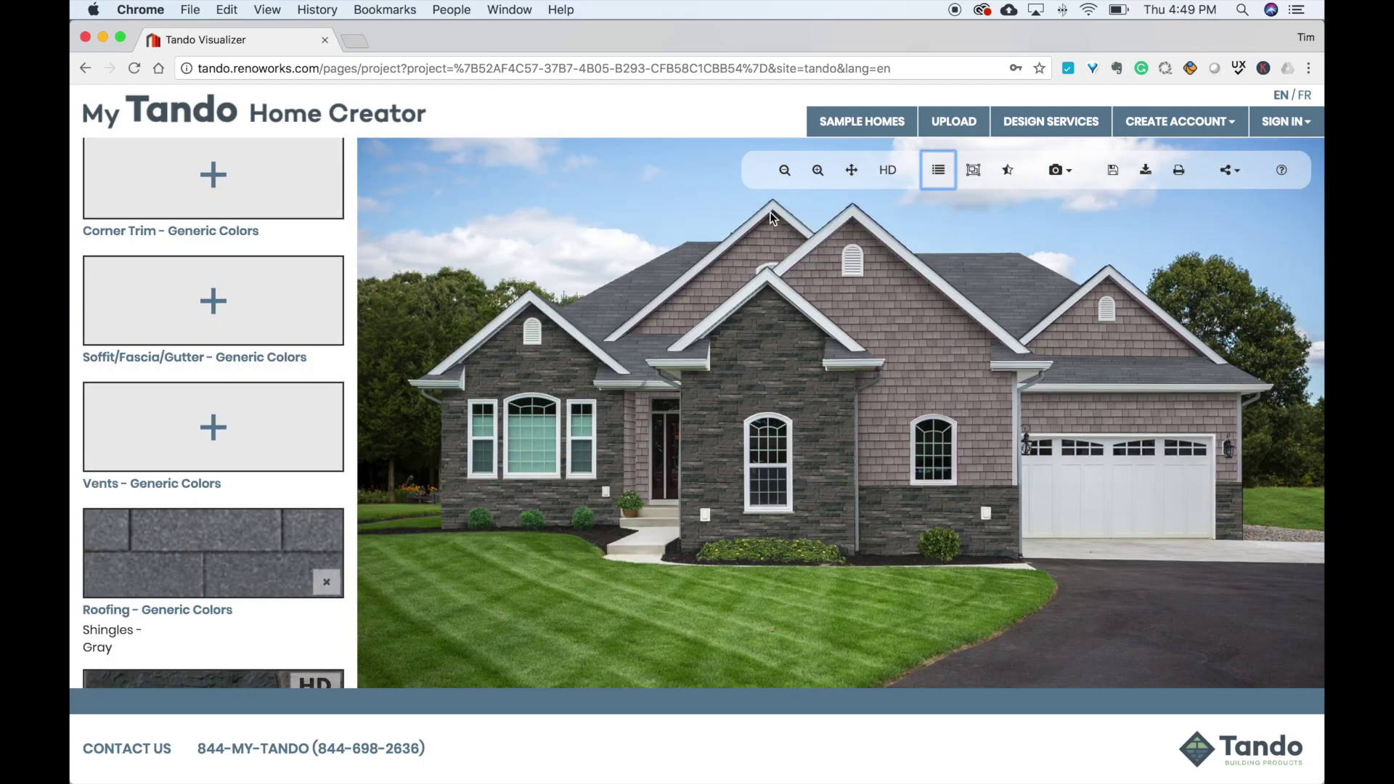
{"action": "left_click", "coordinate": [974, 174]}
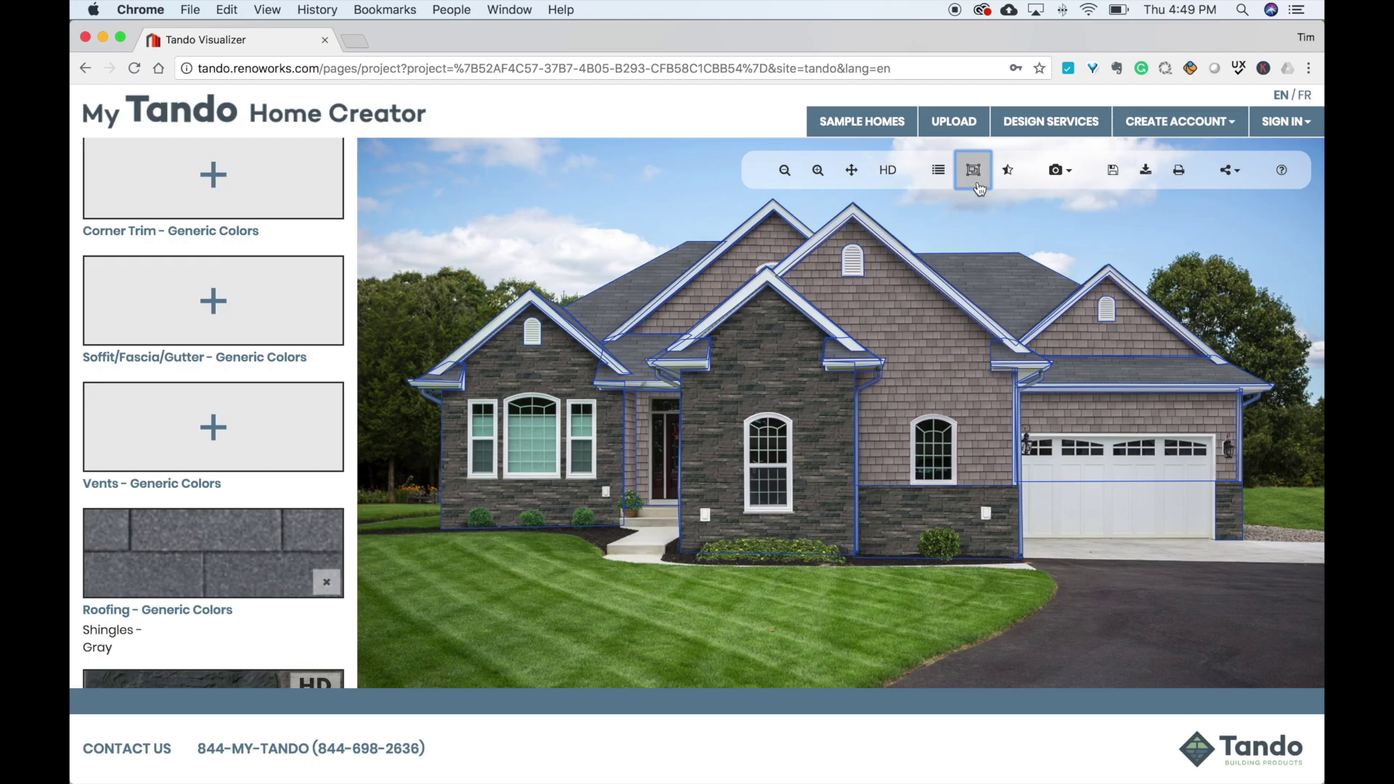
{"action": "left_click", "coordinate": [975, 178]}
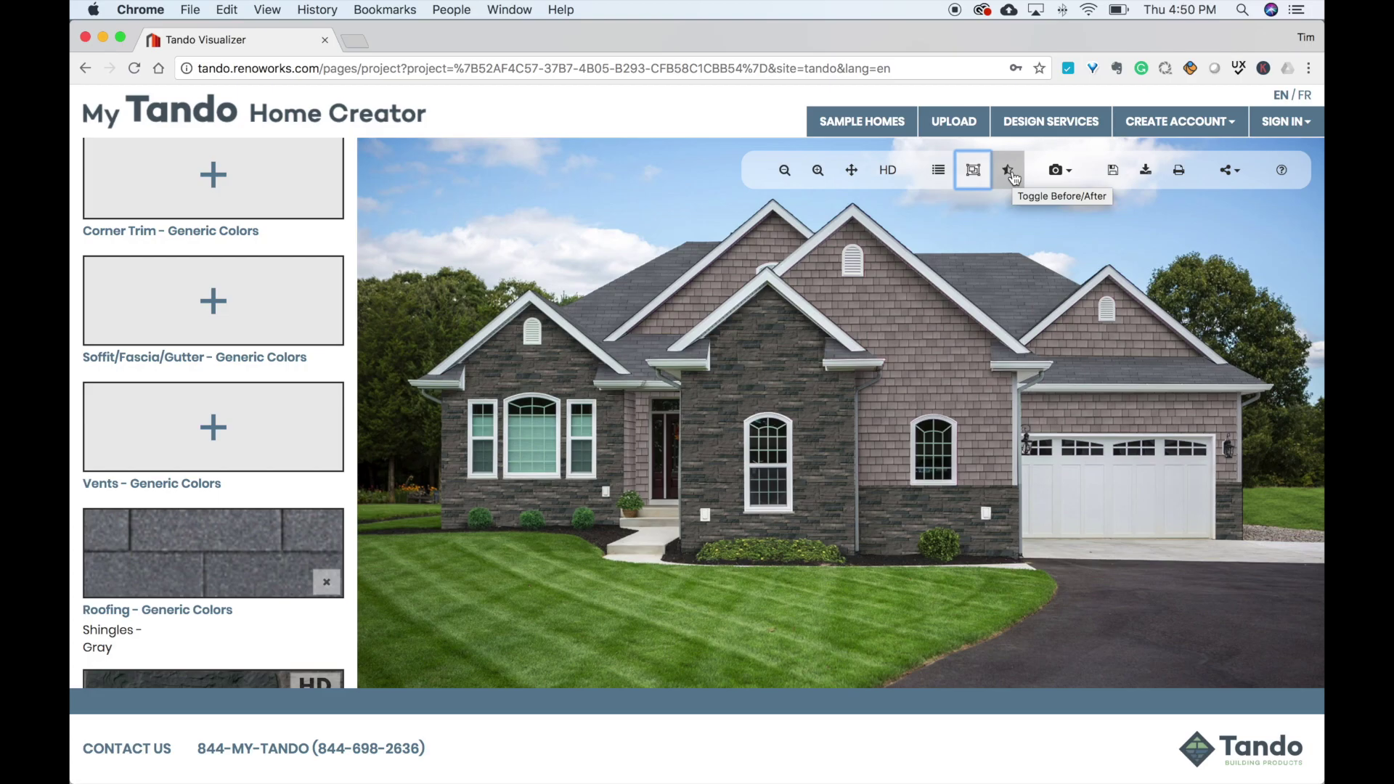
Compare with the original red-sided photo using Before/After, then save the project
{"action": "left_click", "coordinate": [1014, 178]}
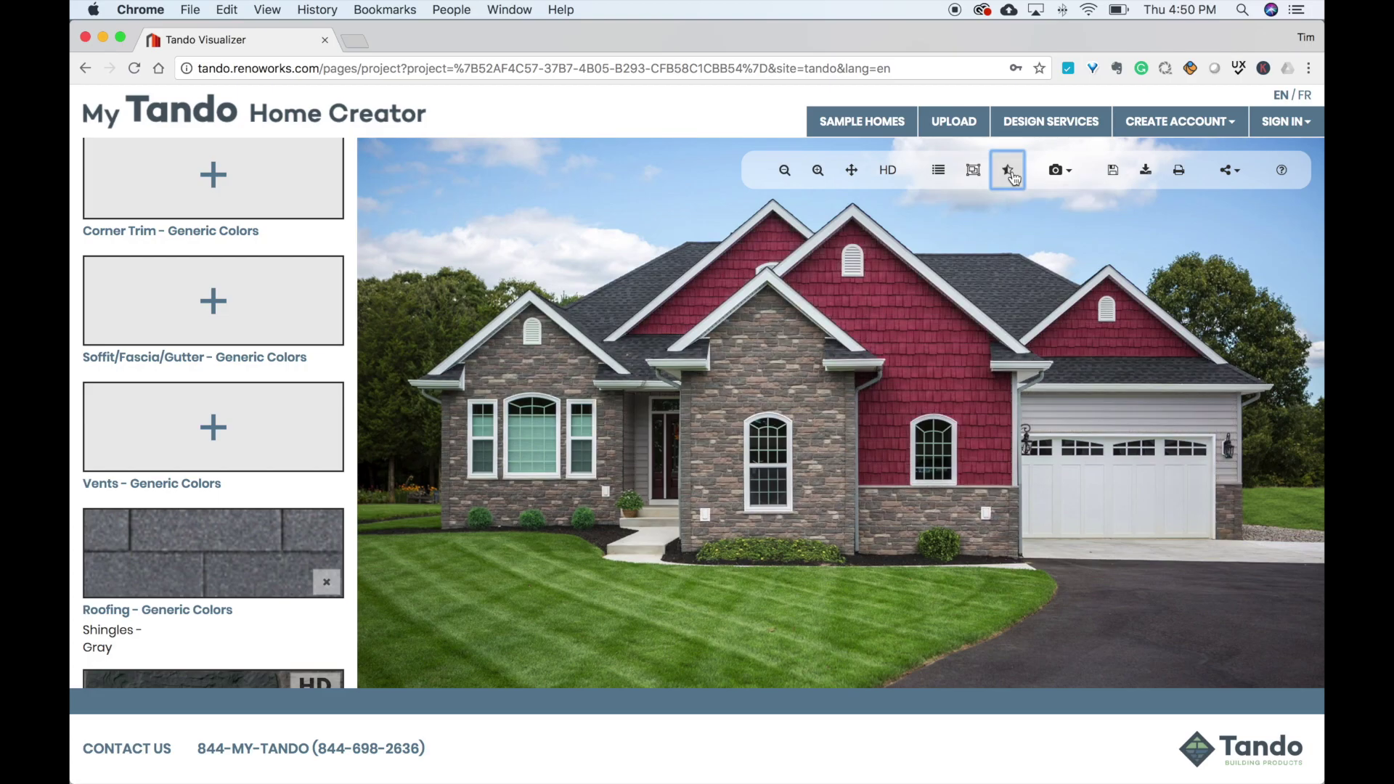
{"action": "left_click", "coordinate": [1014, 179]}
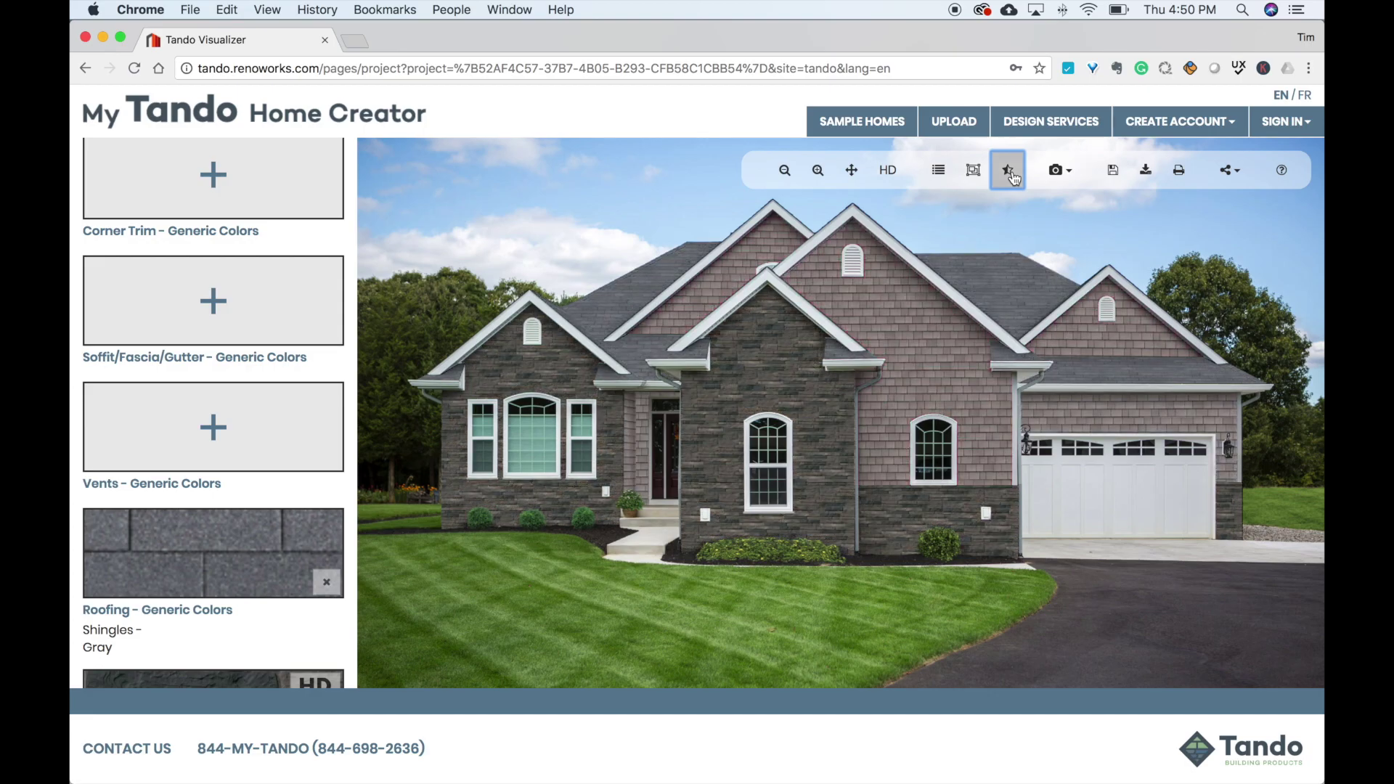
{"action": "left_click", "coordinate": [1113, 174]}
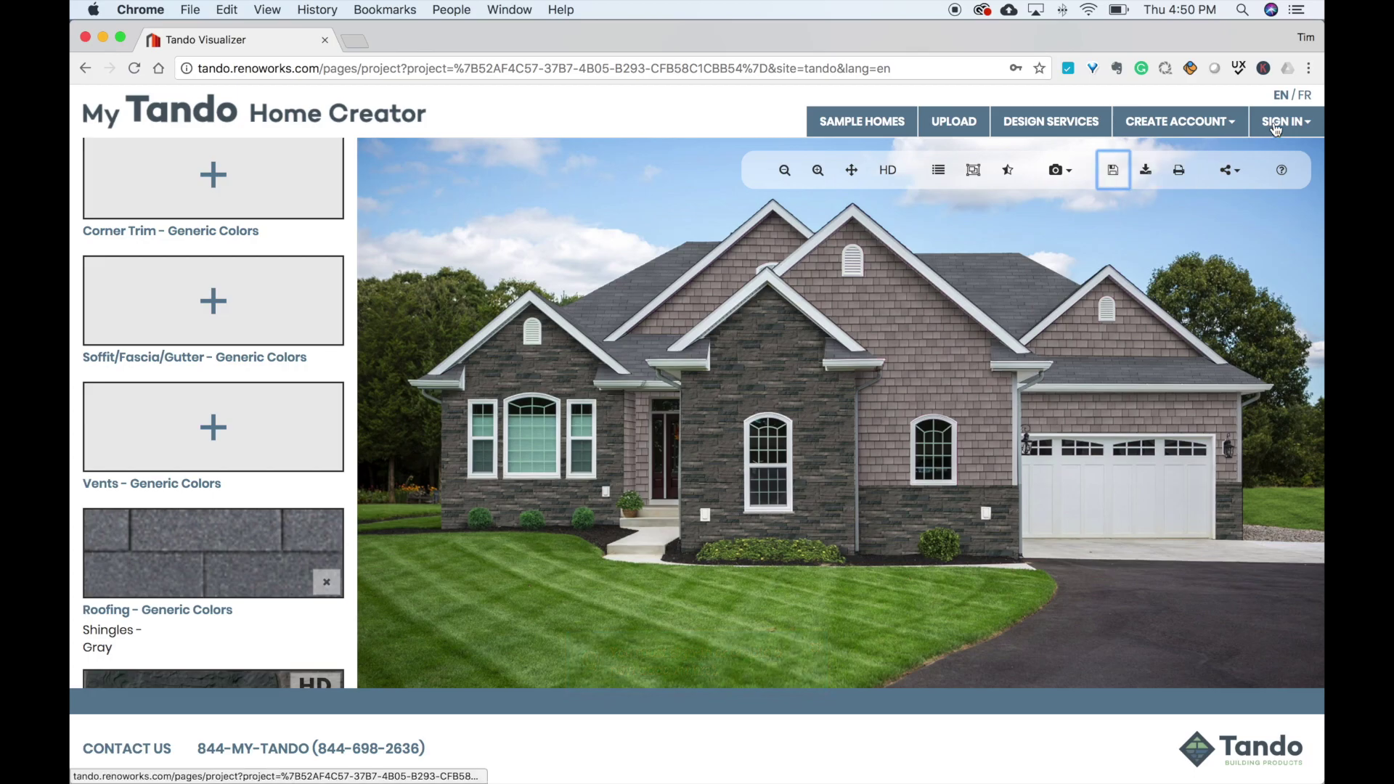
Review the Create Account form with profession Homeowner, then sign in to an existing account instead
{"action": "left_click", "coordinate": [1181, 125]}
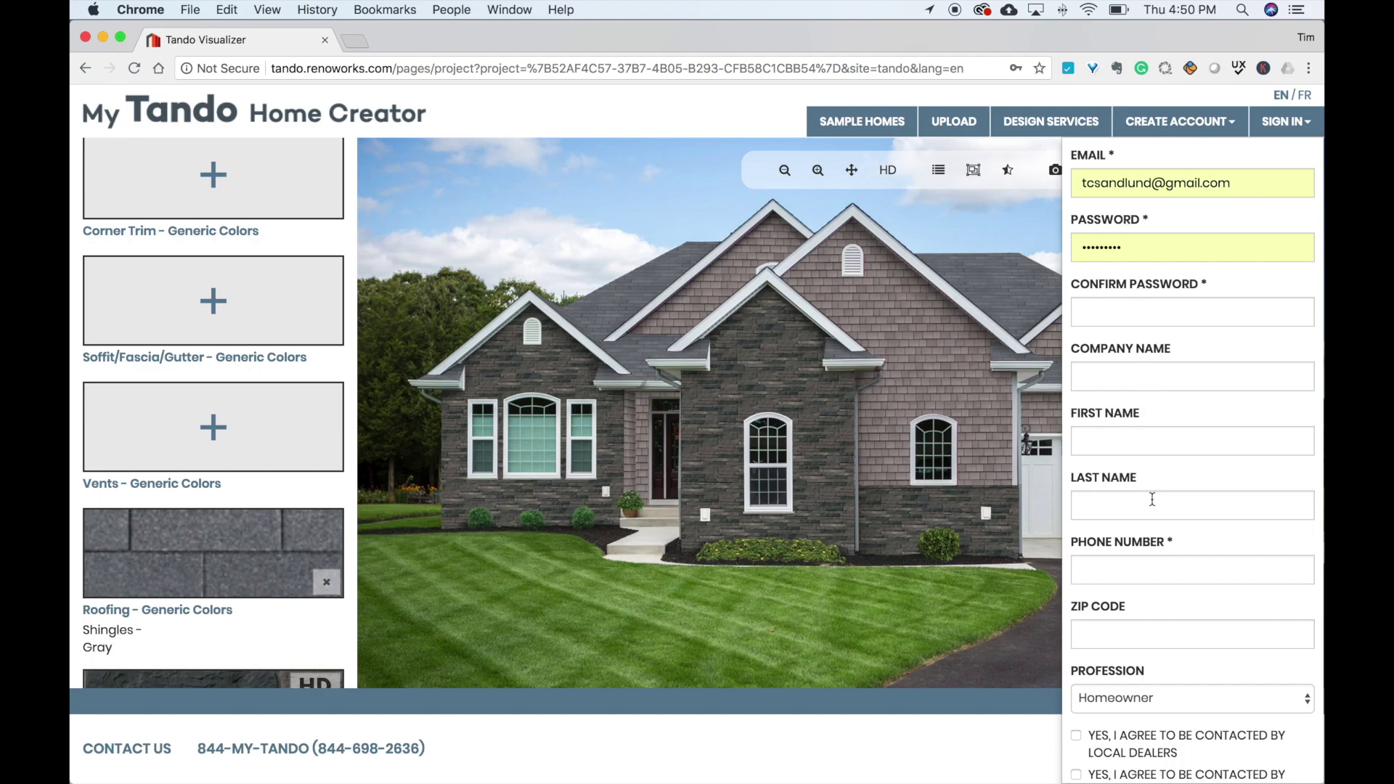
{"action": "scroll", "coordinate": [1152, 500], "scroll_direction": "down", "scroll_amount": 2}
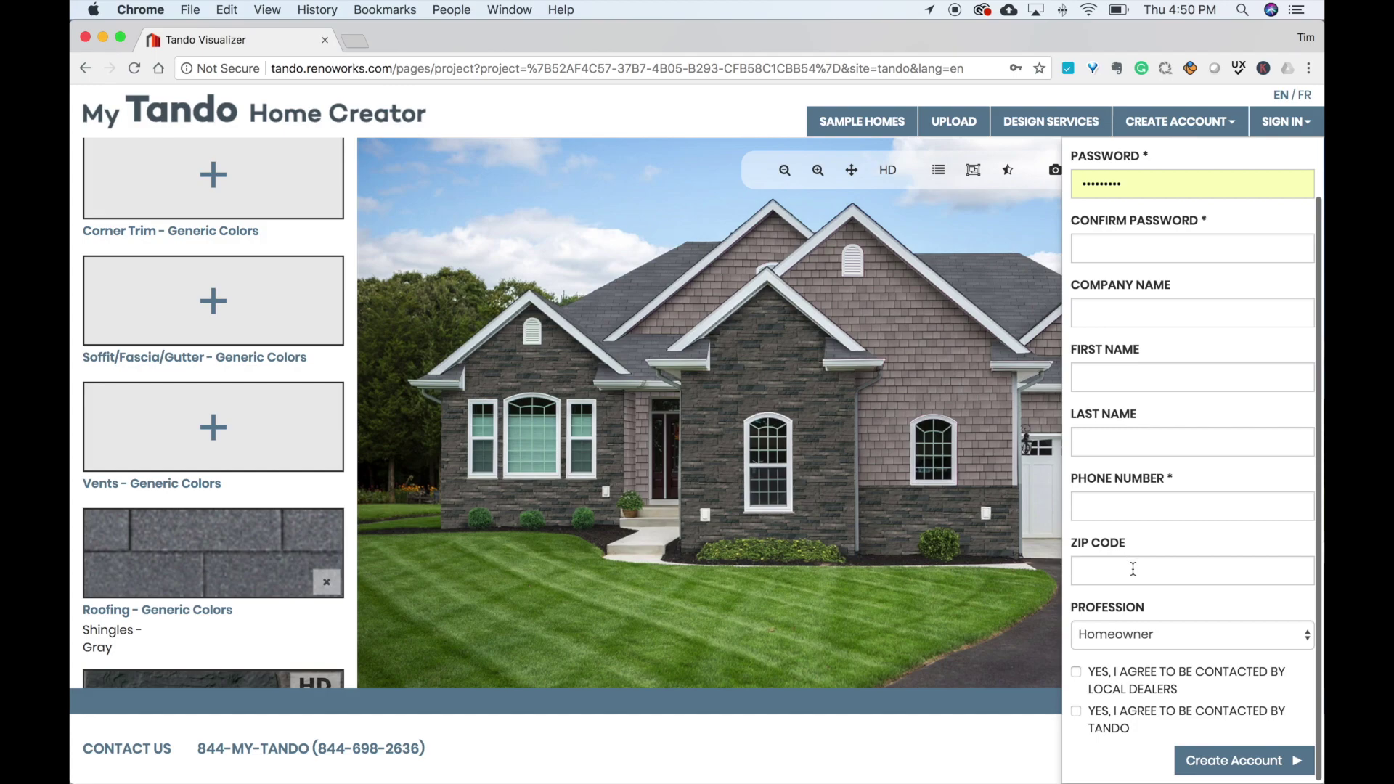
{"action": "left_click", "coordinate": [1215, 633]}
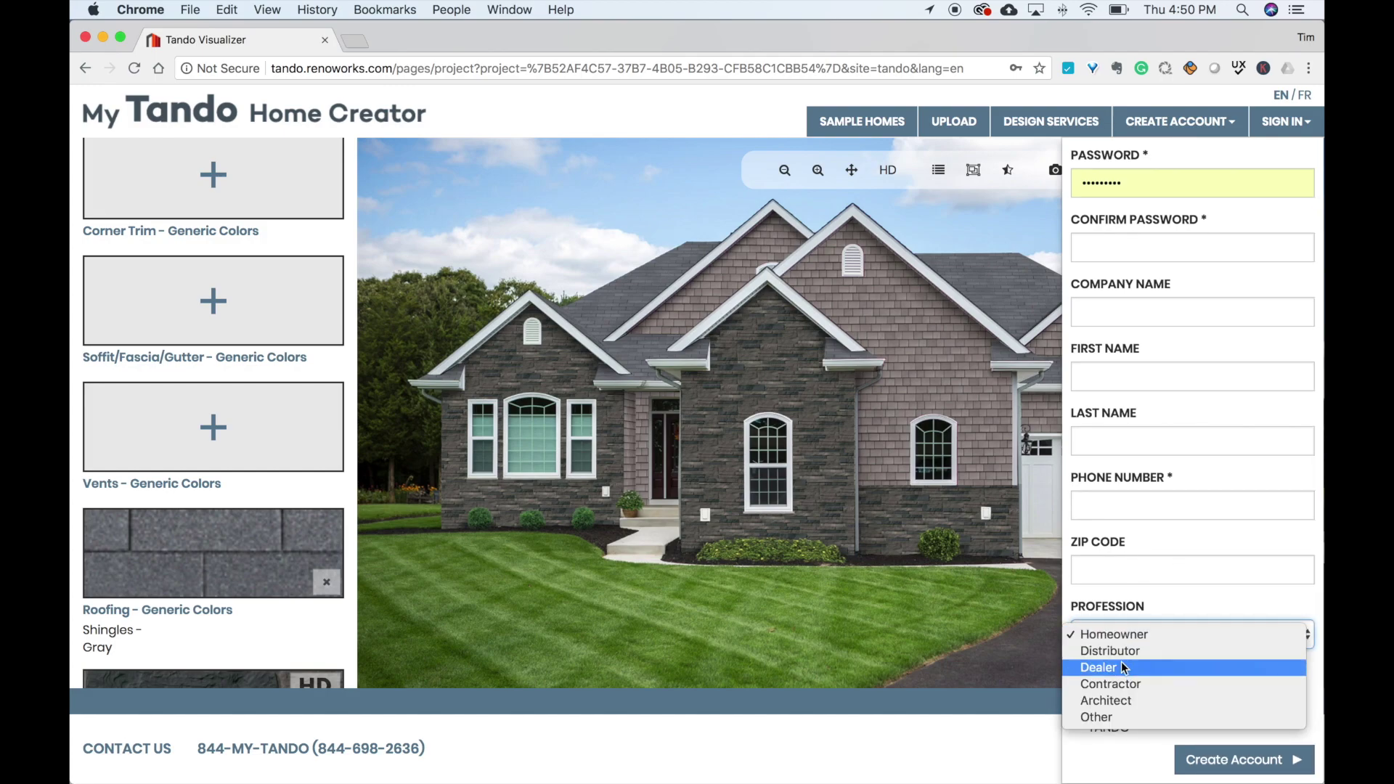
{"action": "left_click", "coordinate": [1129, 742]}
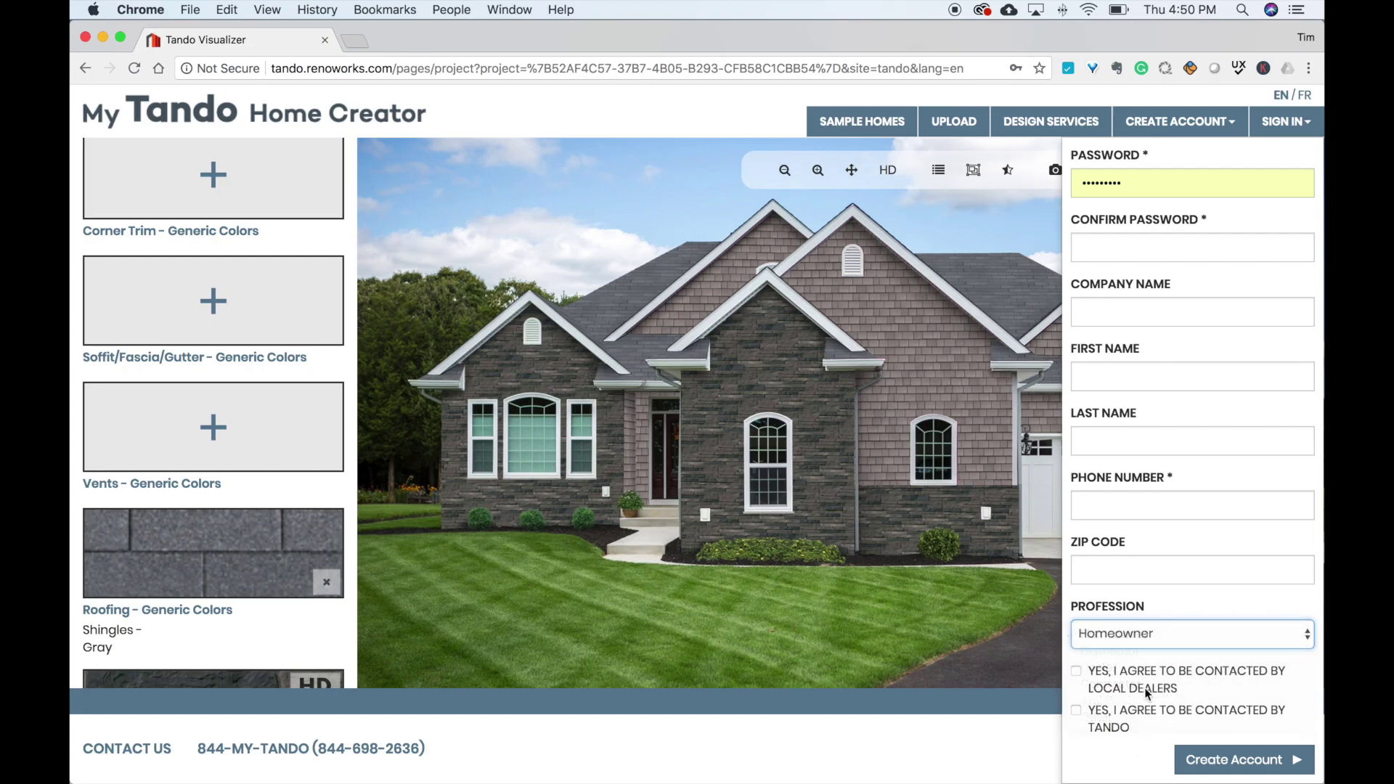
{"action": "left_click", "coordinate": [1278, 123]}
{"action": "left_click", "coordinate": [1271, 290]}
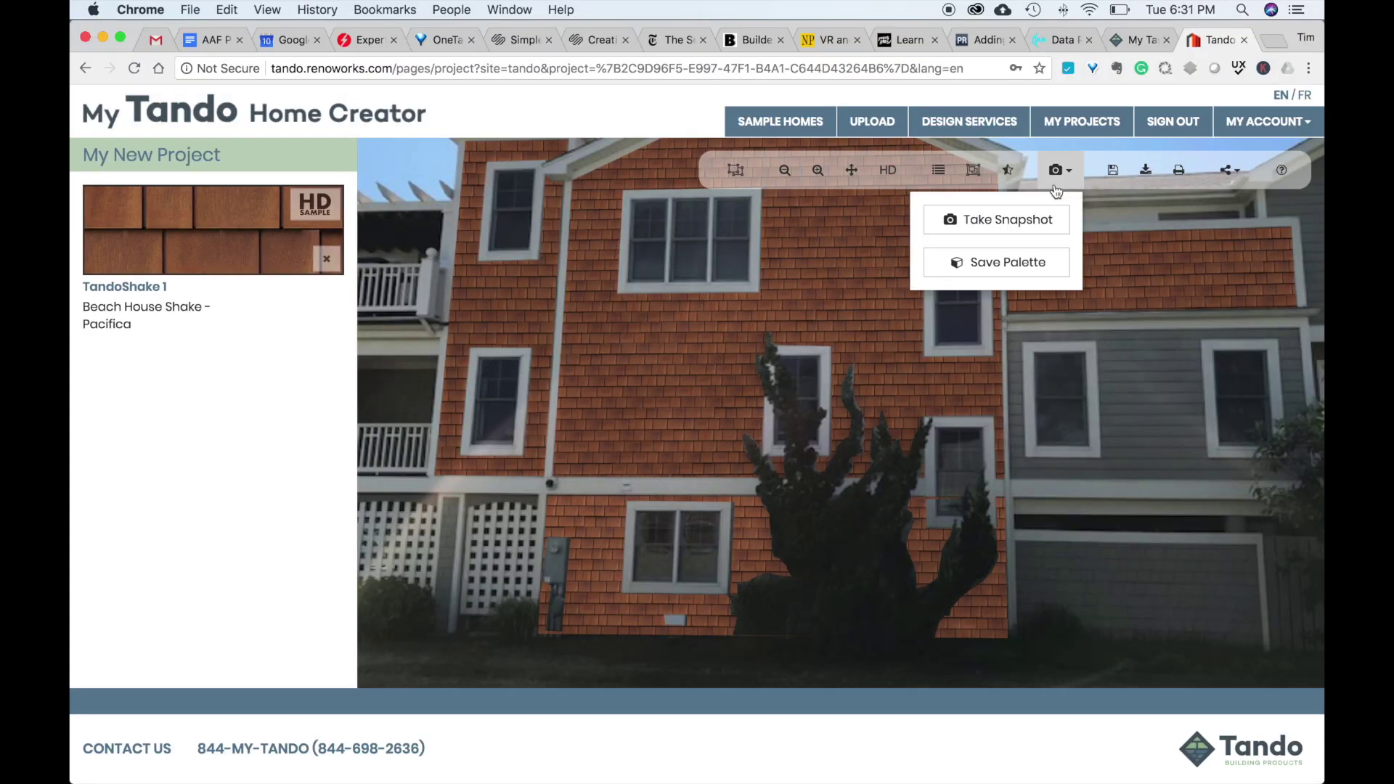
Snapshot the Pacifica house, switch the siding to Sandcastle, and snapshot that version
{"action": "left_click", "coordinate": [1046, 230]}
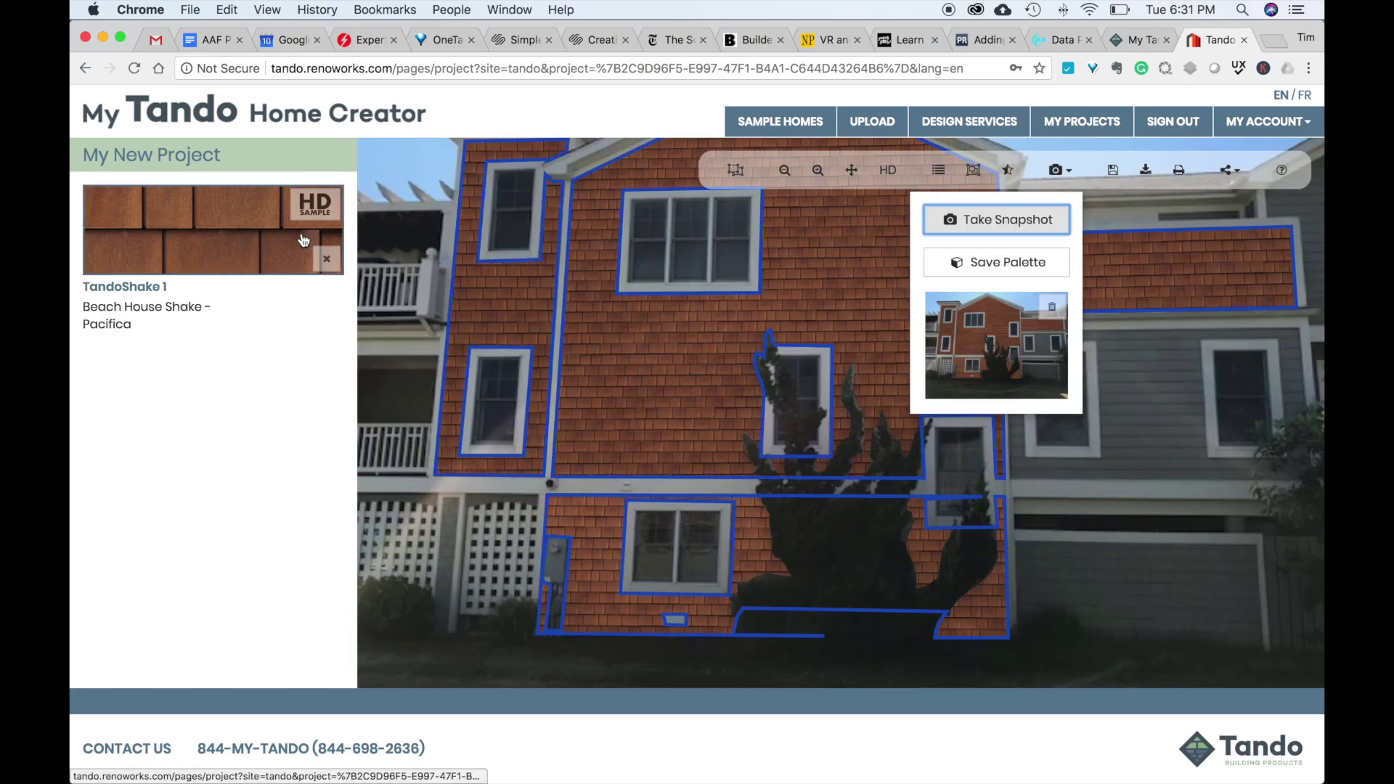
{"action": "left_click", "coordinate": [276, 248]}
{"action": "left_click", "coordinate": [245, 579]}
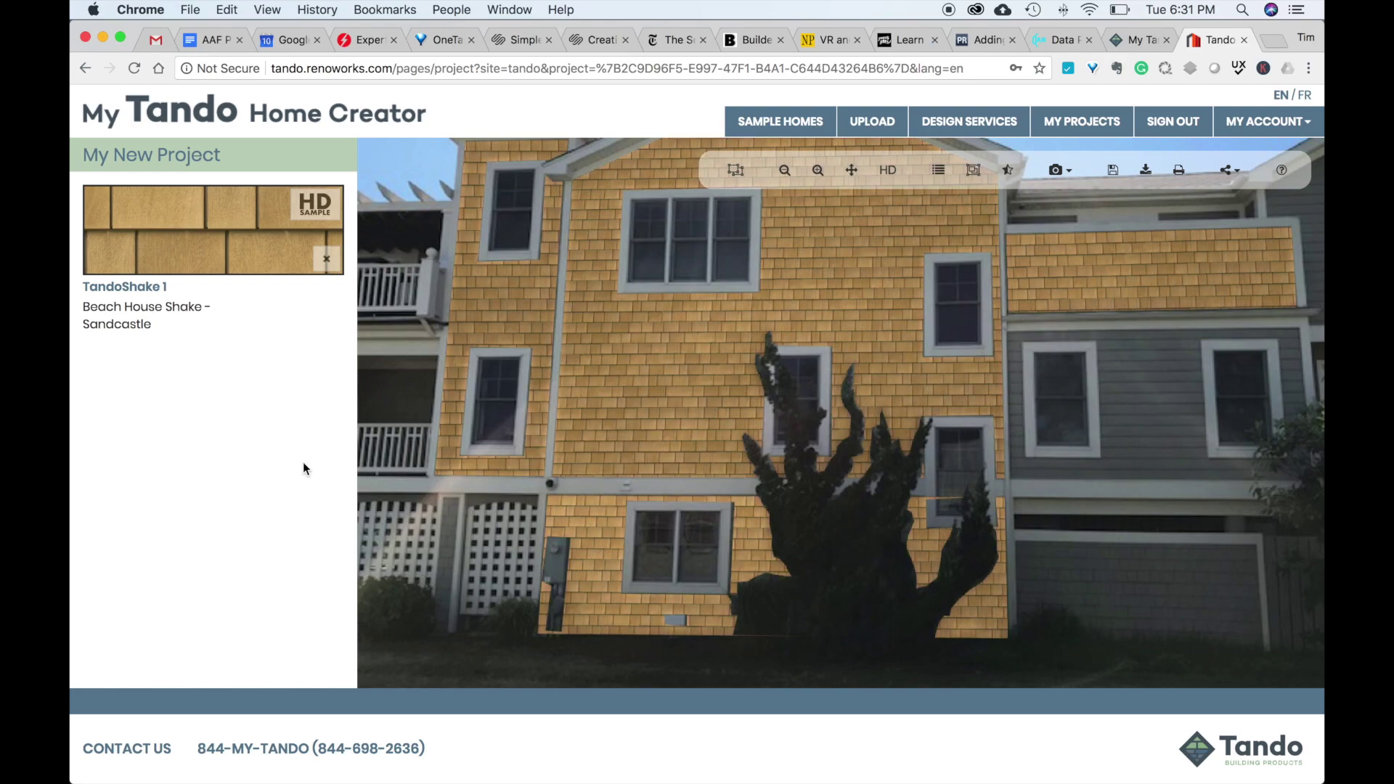
{"action": "left_click", "coordinate": [784, 170]}
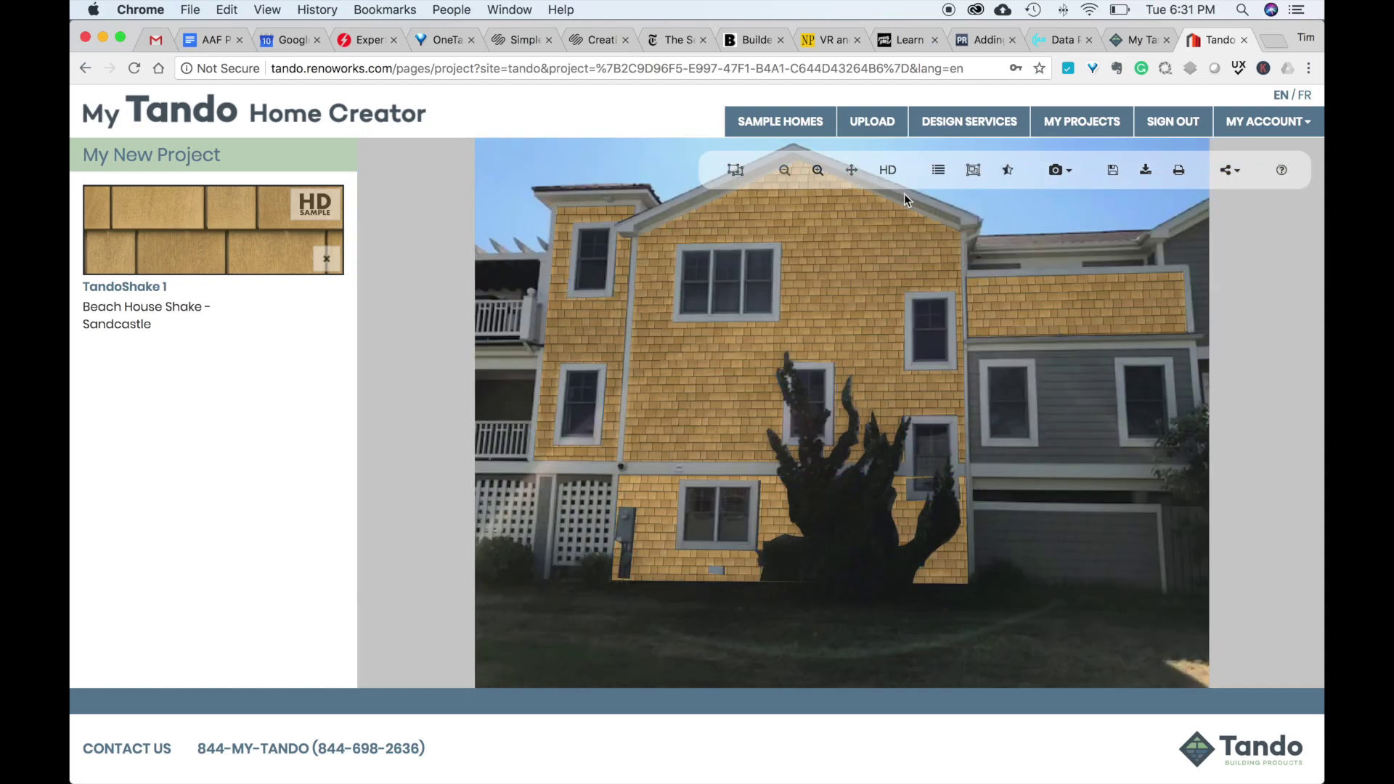
{"action": "left_click", "coordinate": [1058, 170]}
{"action": "left_click", "coordinate": [1007, 227]}
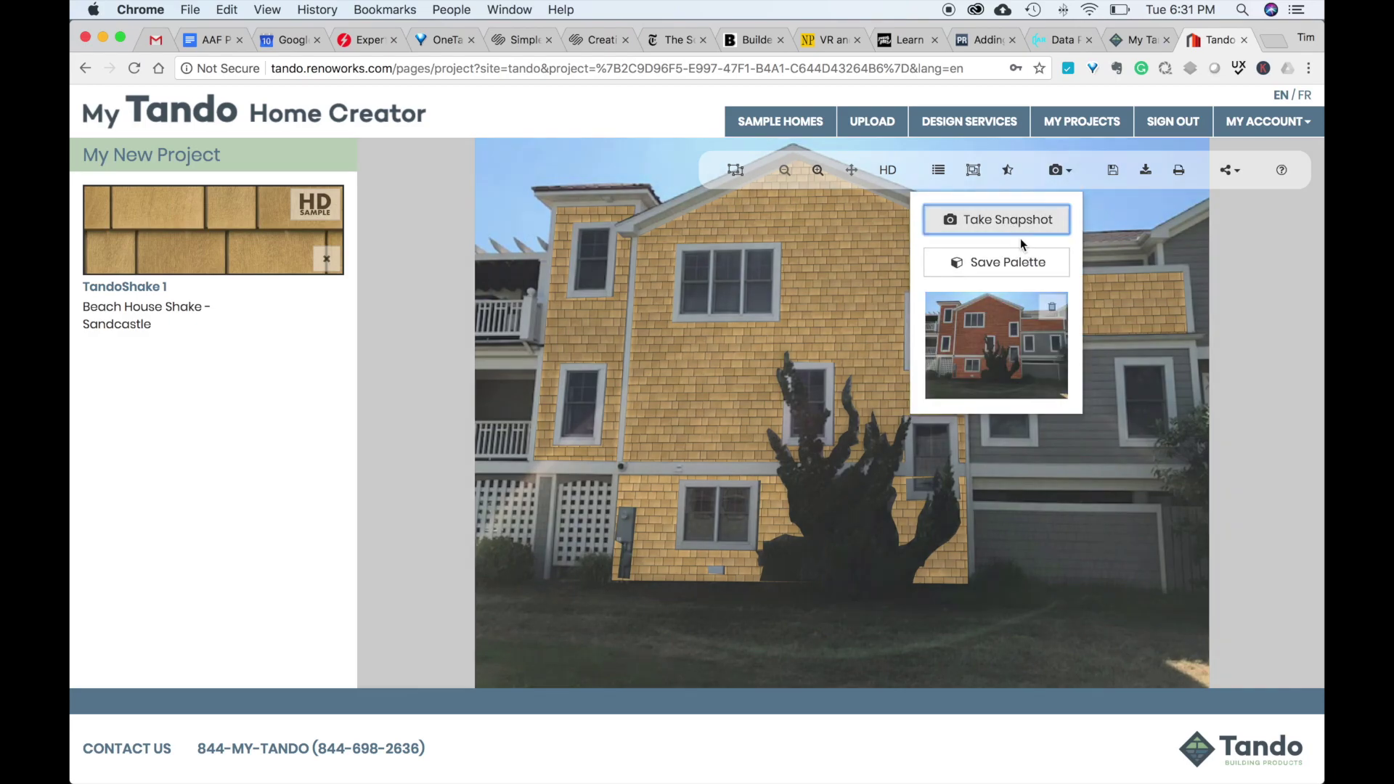
Switch the siding to Hatteras, snapshot it, then restore the Pacifica design from the first snapshot
{"action": "left_click", "coordinate": [1089, 298]}
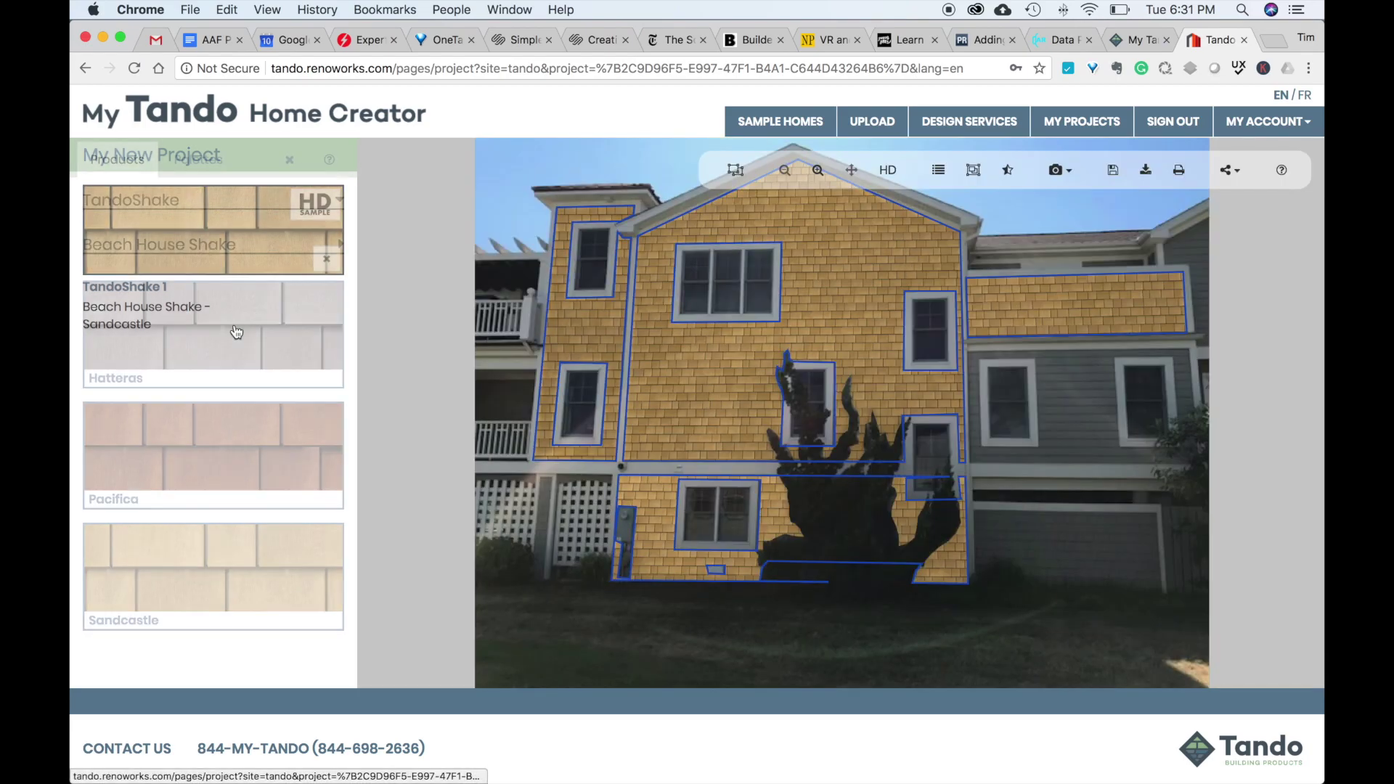
{"action": "left_click", "coordinate": [207, 354]}
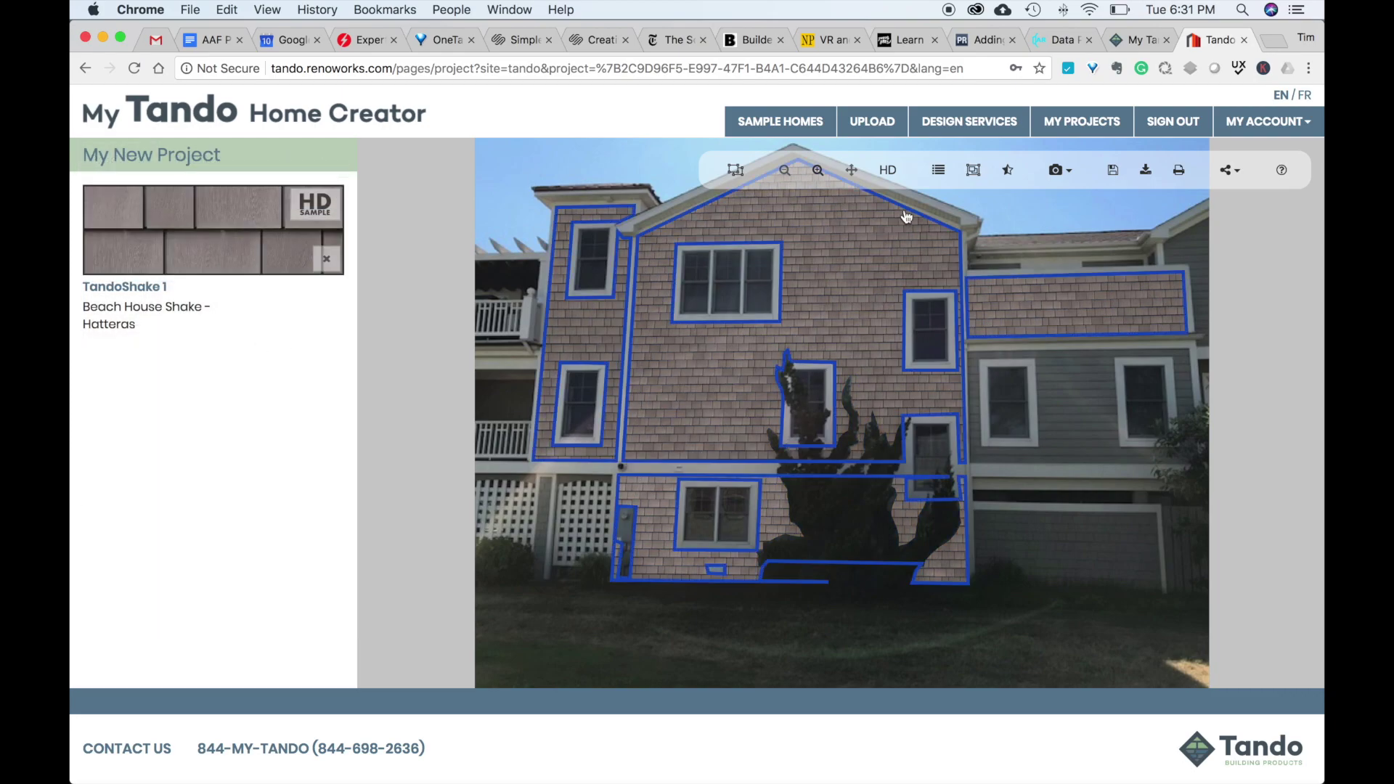
{"action": "left_click", "coordinate": [1060, 177]}
{"action": "left_click", "coordinate": [1006, 228]}
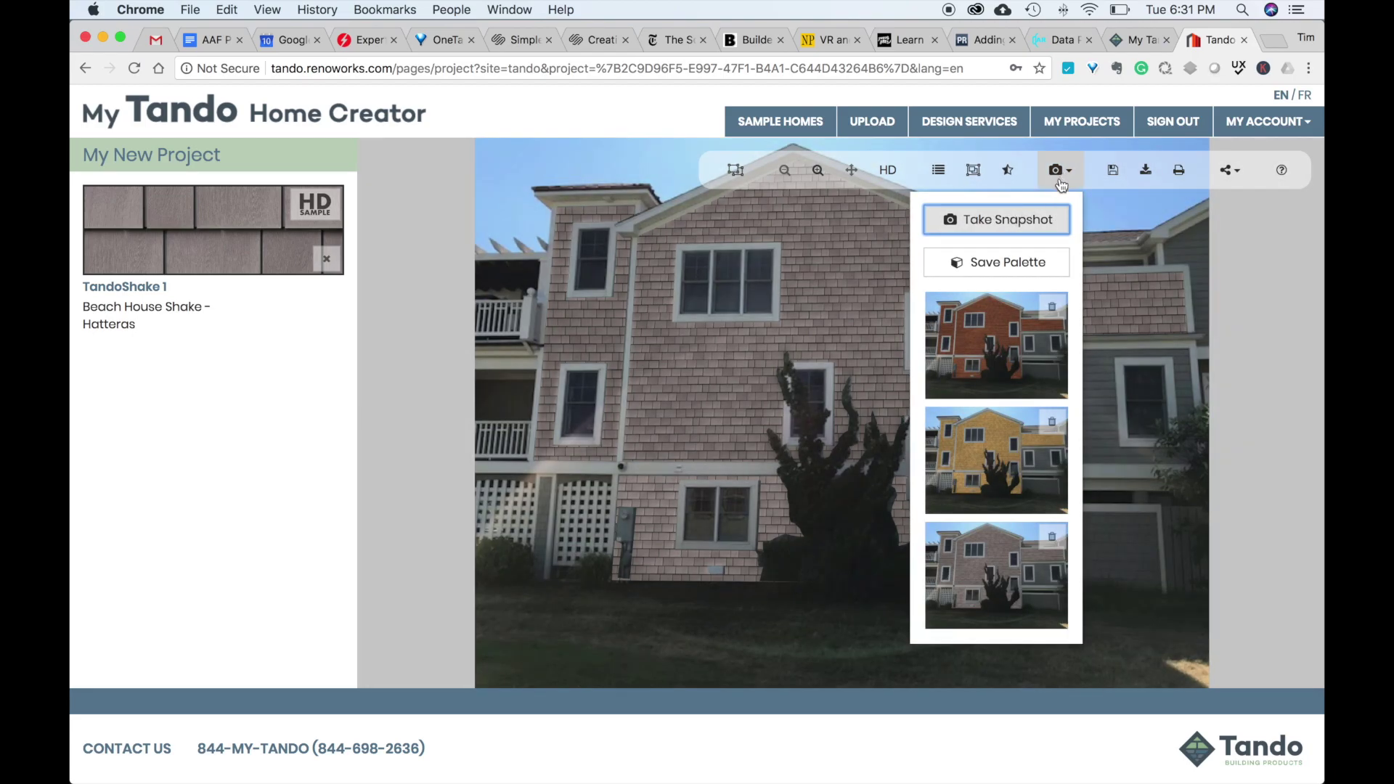
{"action": "left_click", "coordinate": [993, 358]}
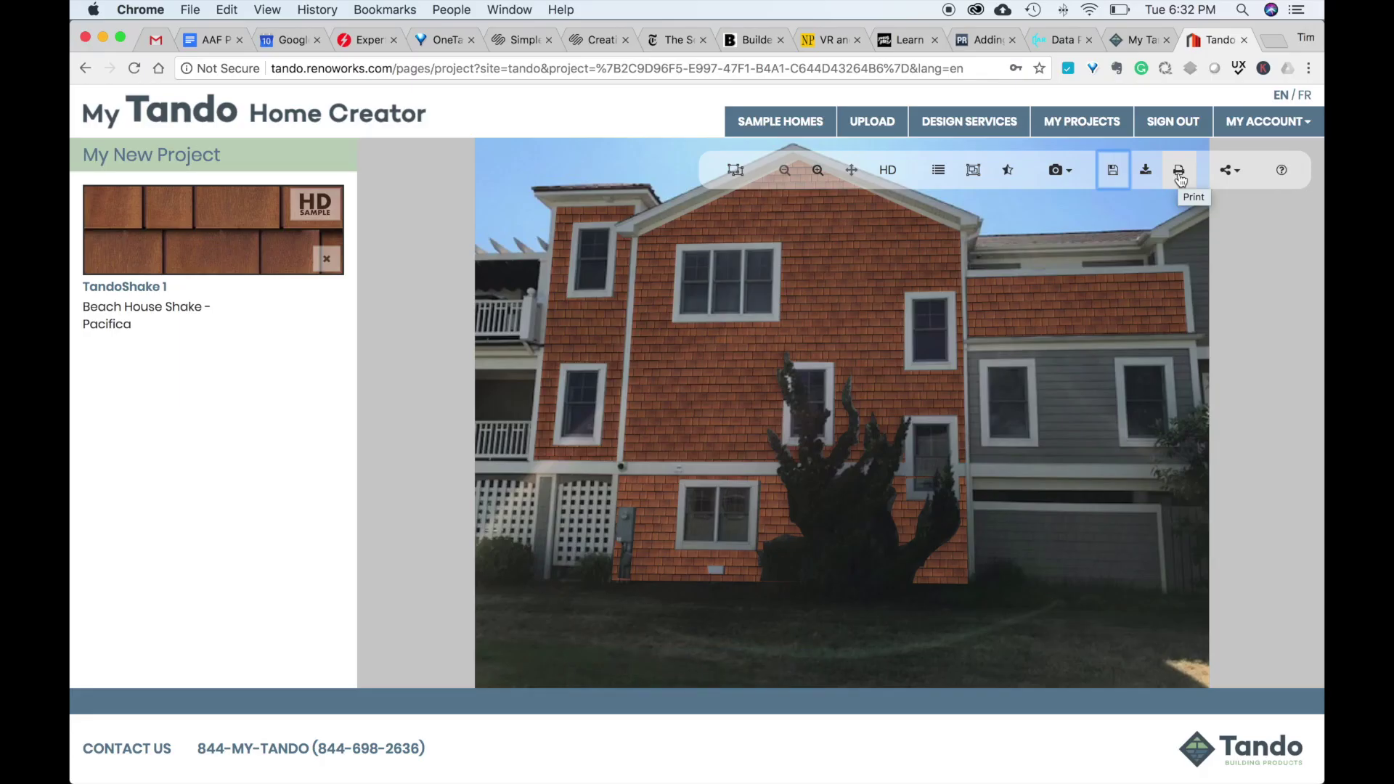
Build a design report from the three snapshots, scroll through its pages, and return to Setup
{"action": "left_click", "coordinate": [1177, 170]}
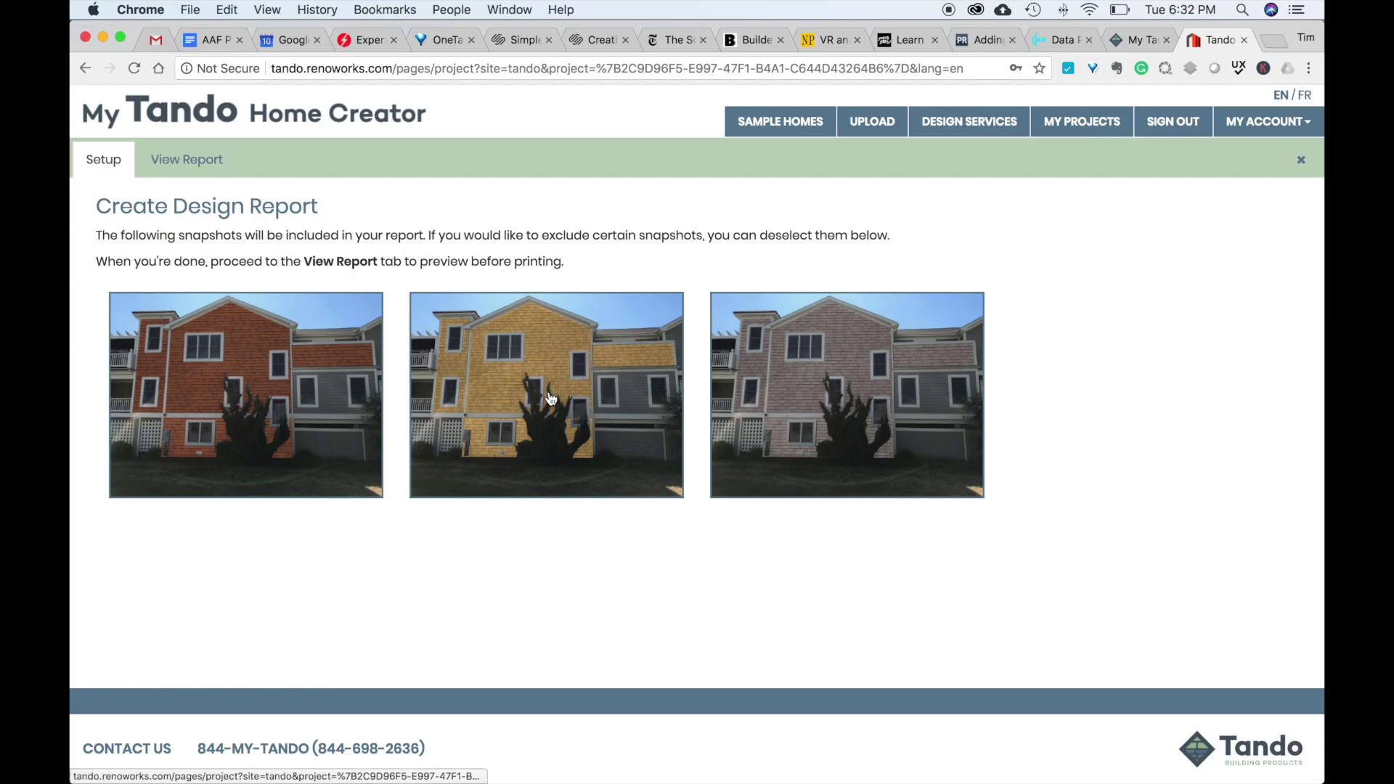
{"action": "left_click", "coordinate": [186, 160]}
{"action": "scroll", "coordinate": [540, 403], "scroll_direction": "down", "scroll_amount": 3}
{"action": "scroll", "coordinate": [544, 410], "scroll_direction": "down", "scroll_amount": 10}
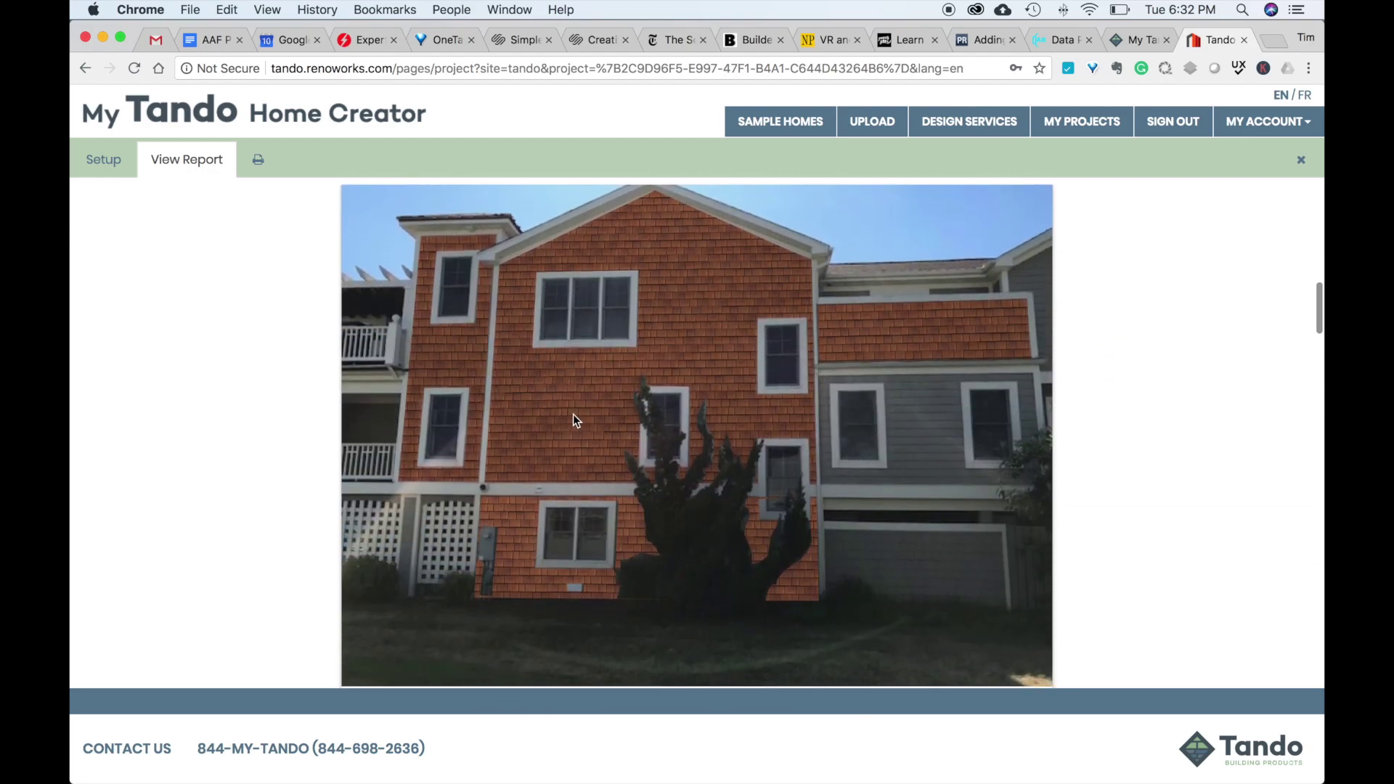
{"action": "scroll", "coordinate": [572, 414], "scroll_direction": "down", "scroll_amount": 5}
{"action": "scroll", "coordinate": [581, 418], "scroll_direction": "down", "scroll_amount": 10}
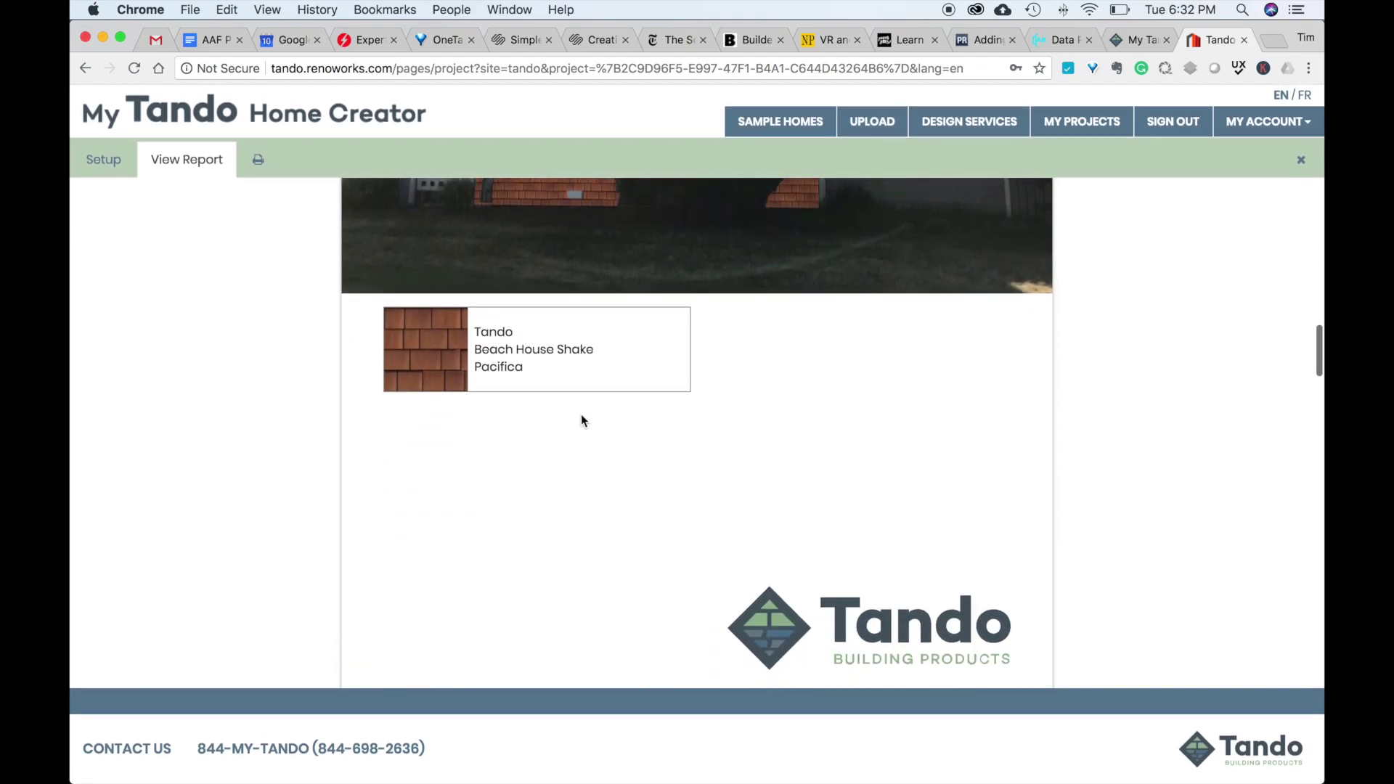
{"action": "scroll", "coordinate": [581, 419], "scroll_direction": "down", "scroll_amount": 14}
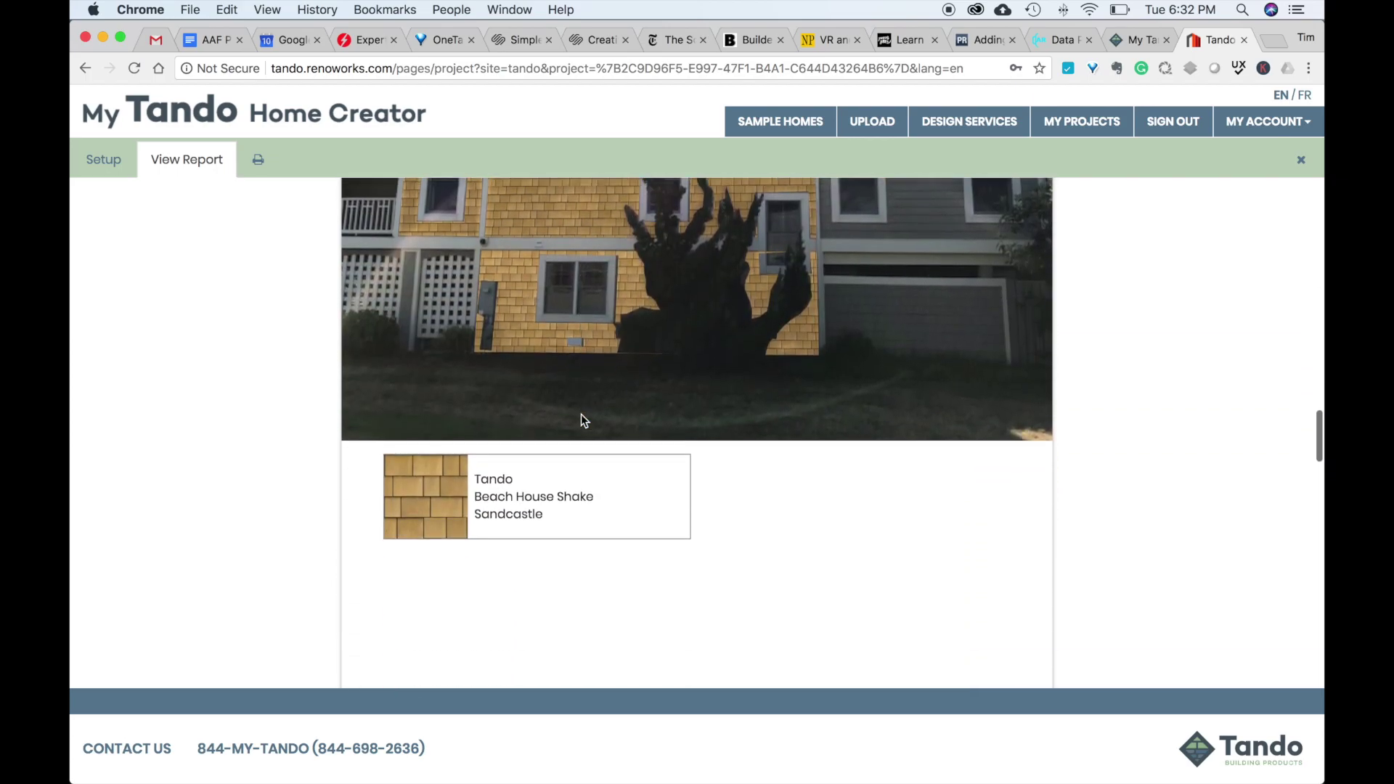
{"action": "scroll", "coordinate": [581, 420], "scroll_direction": "down", "scroll_amount": 15}
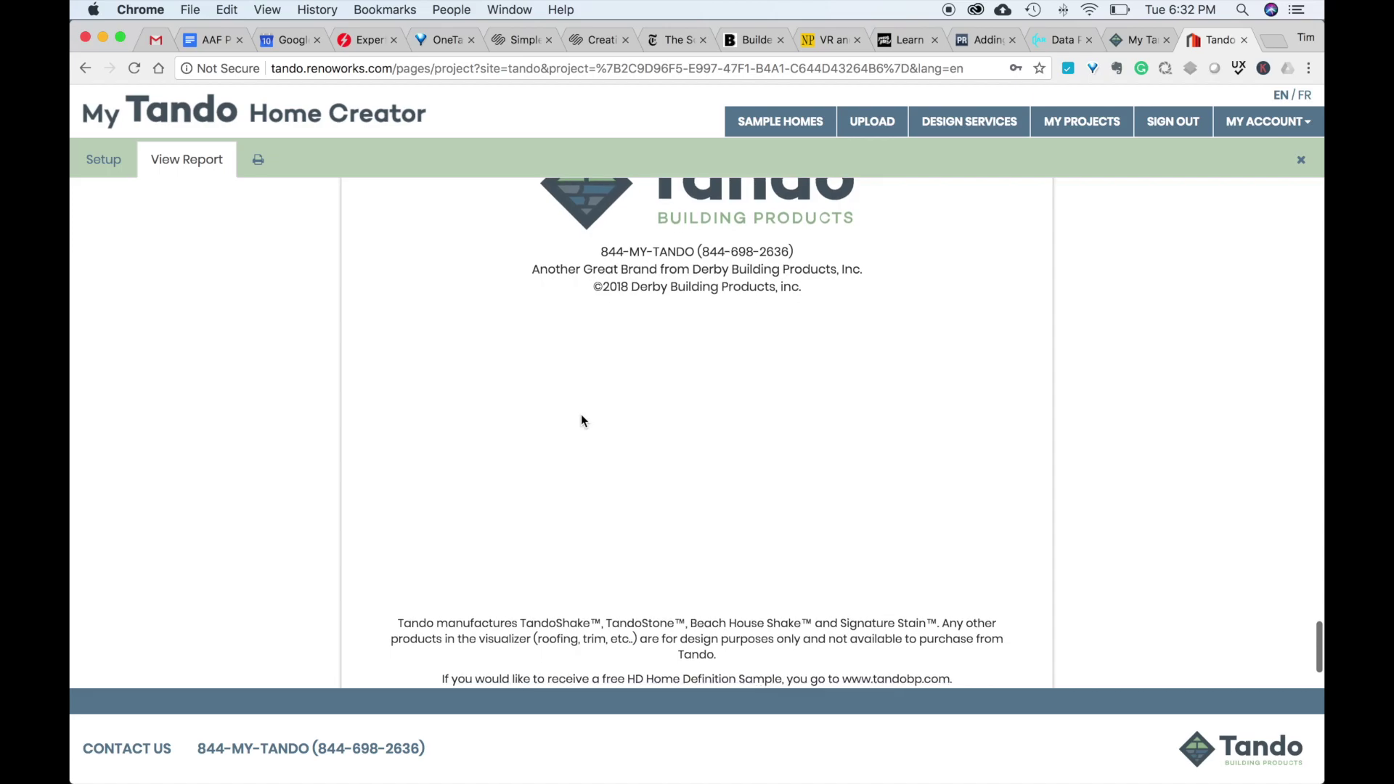
{"action": "scroll", "coordinate": [581, 419], "scroll_direction": "up", "scroll_amount": 10}
{"action": "scroll", "coordinate": [581, 421], "scroll_direction": "up", "scroll_amount": 20}
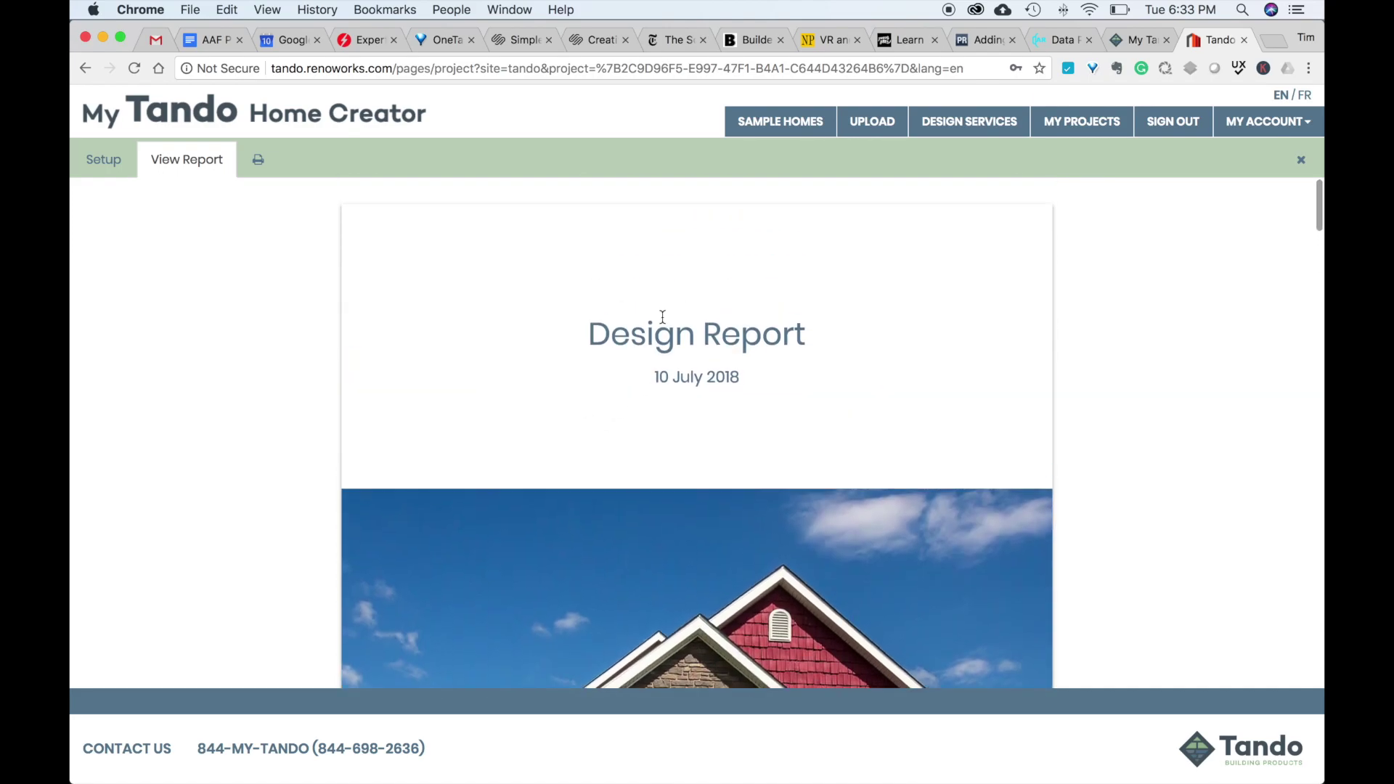
{"action": "left_click", "coordinate": [106, 161]}
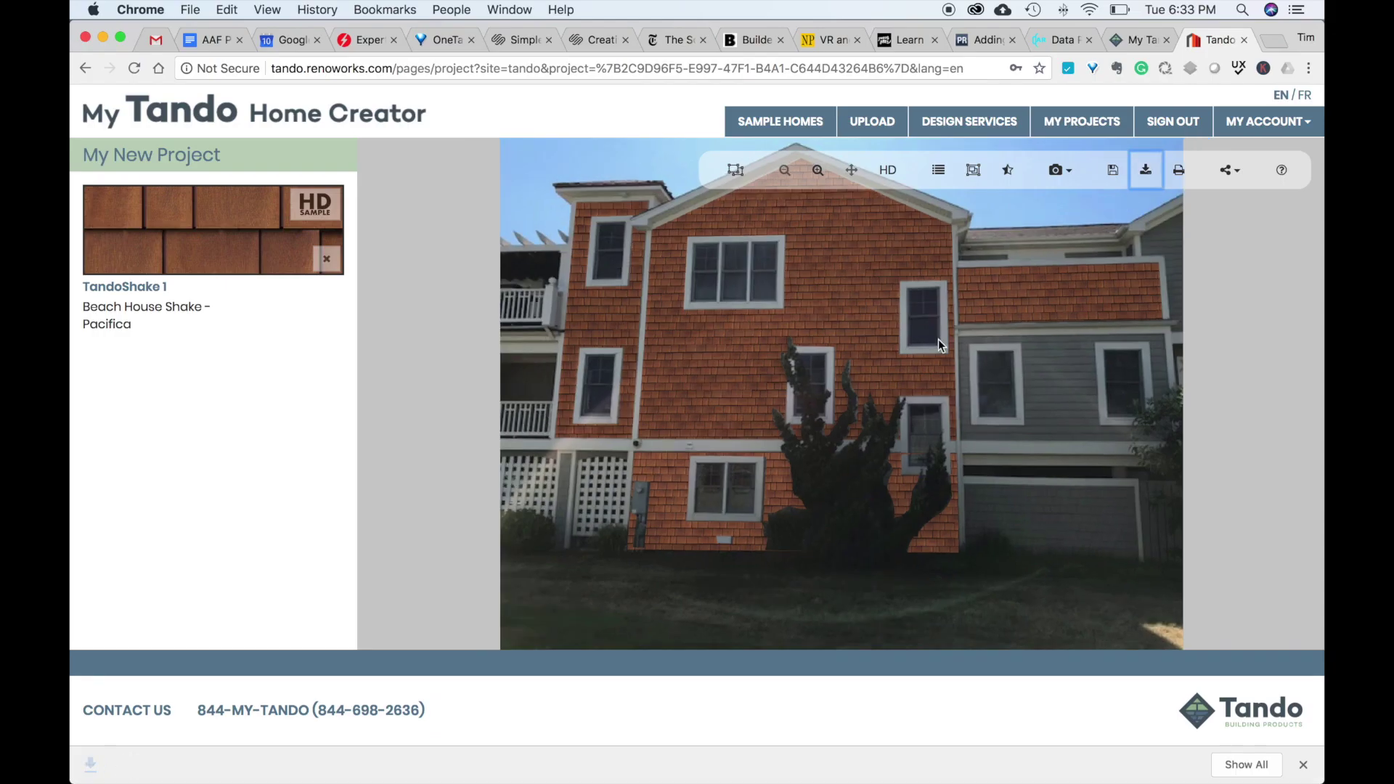
Download the Pacifica-sided house photo as image (16).jpg and open it from Chrome's download bar
{"action": "left_click", "coordinate": [1146, 170]}
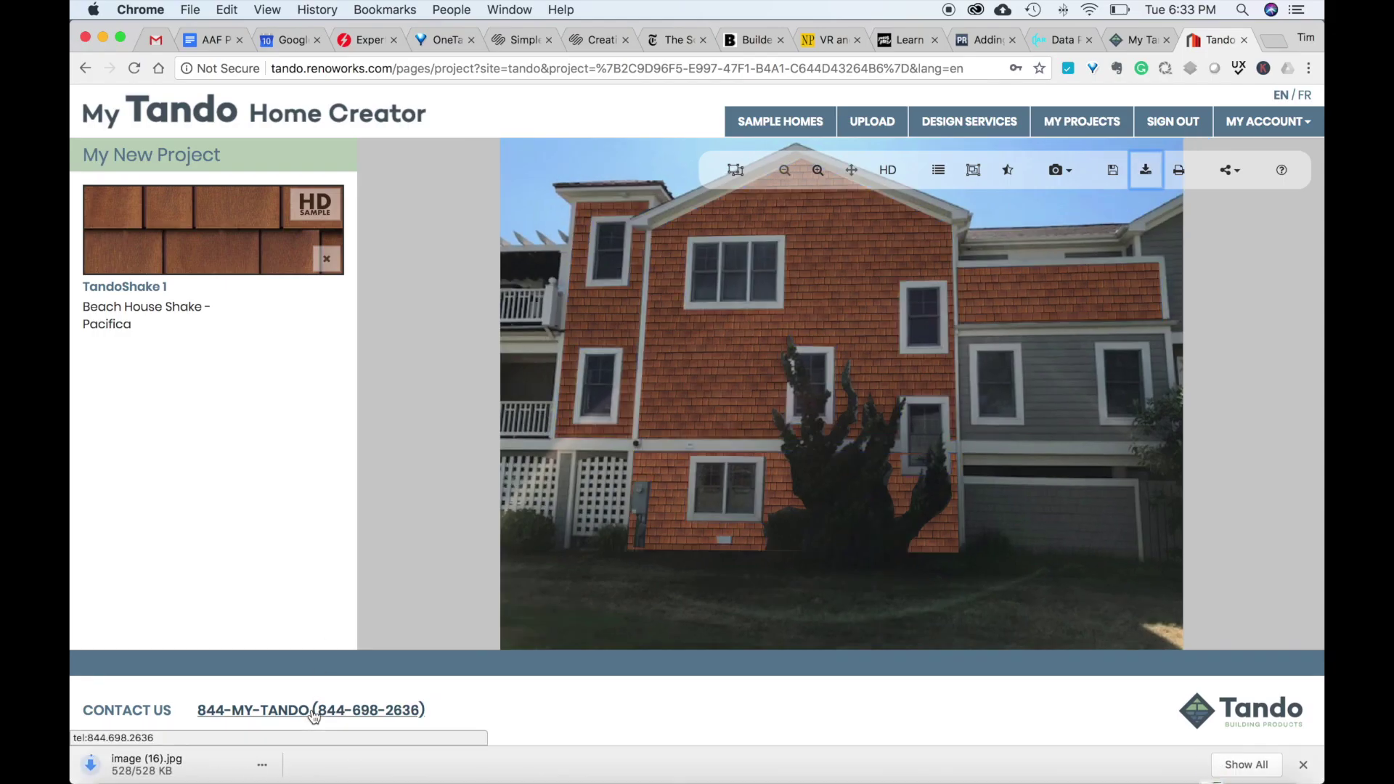
{"action": "left_click", "coordinate": [264, 770]}
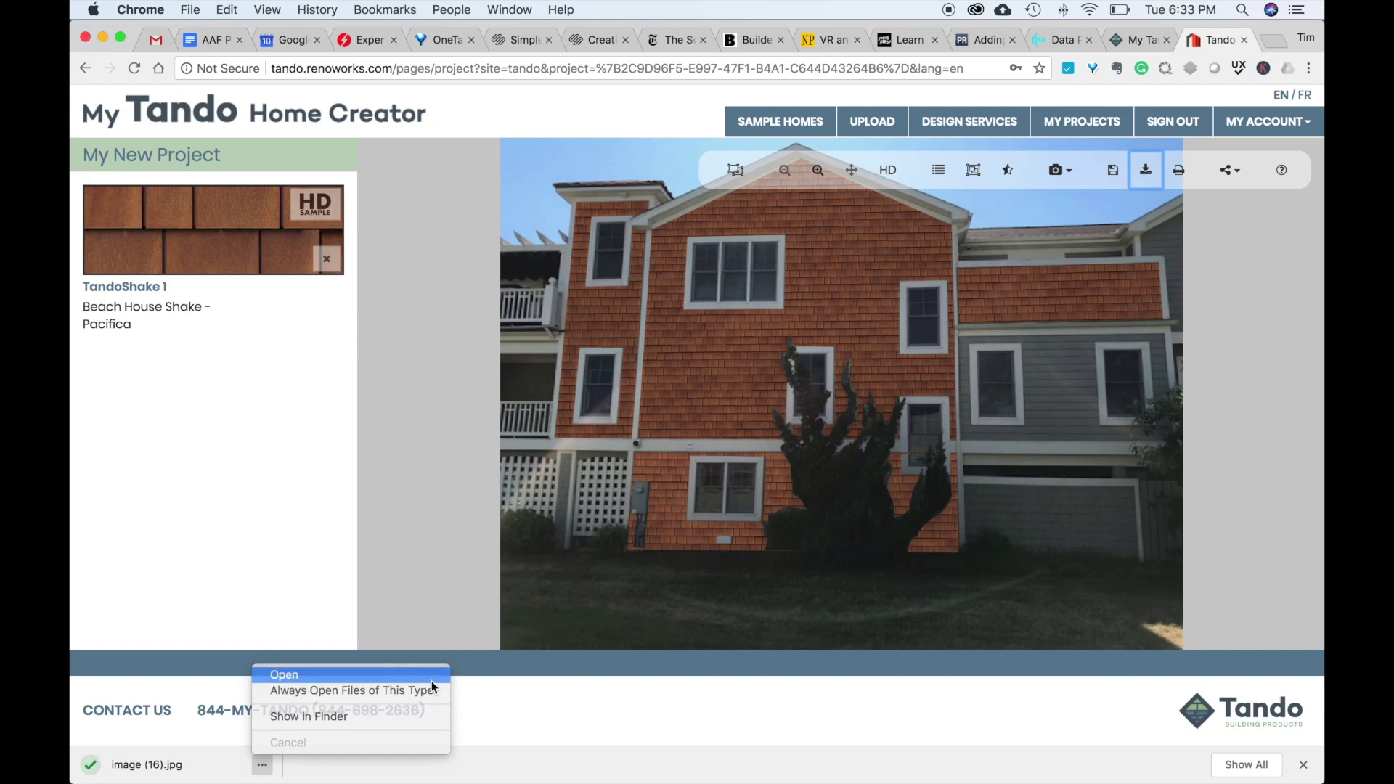
{"action": "left_click", "coordinate": [428, 675]}
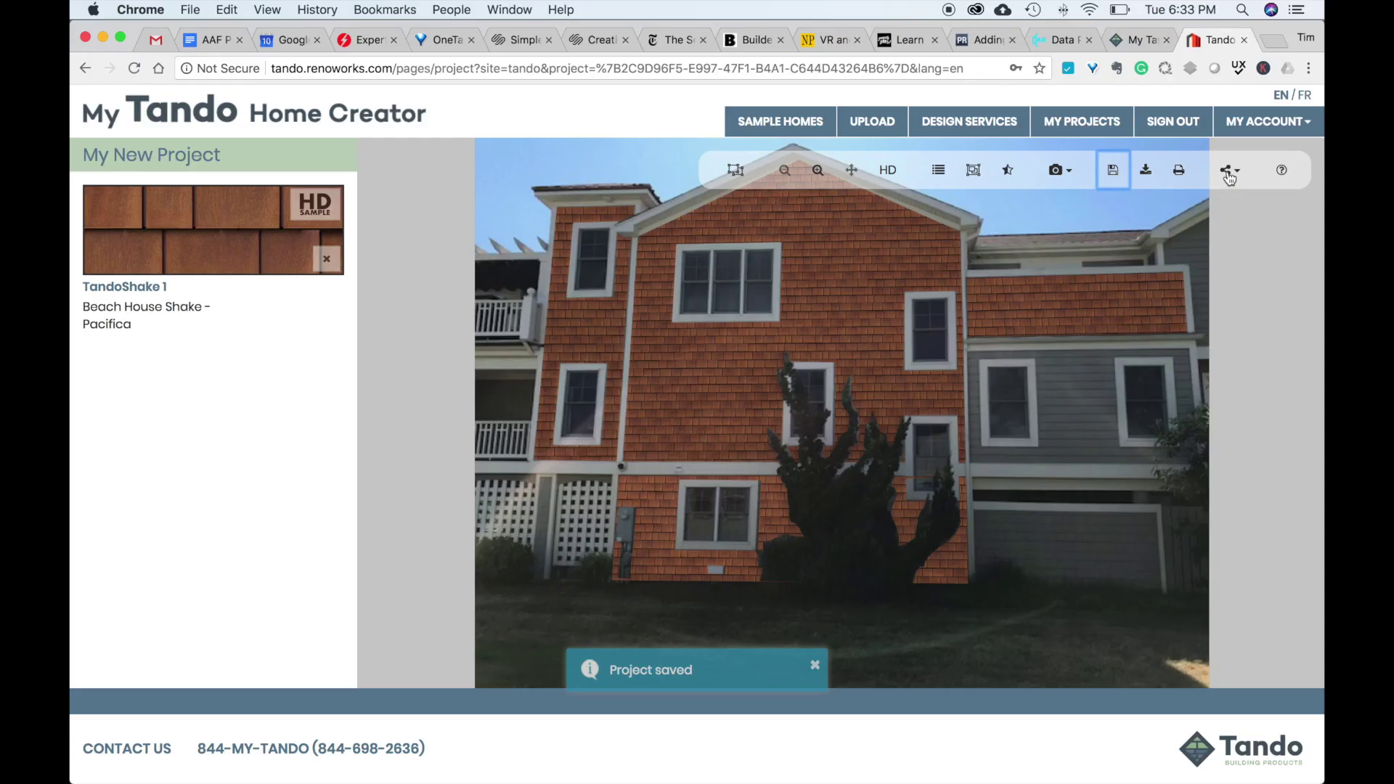
Show the share menu with Facebook, Twitter, Pinterest and Email options
{"action": "left_click", "coordinate": [1235, 173]}
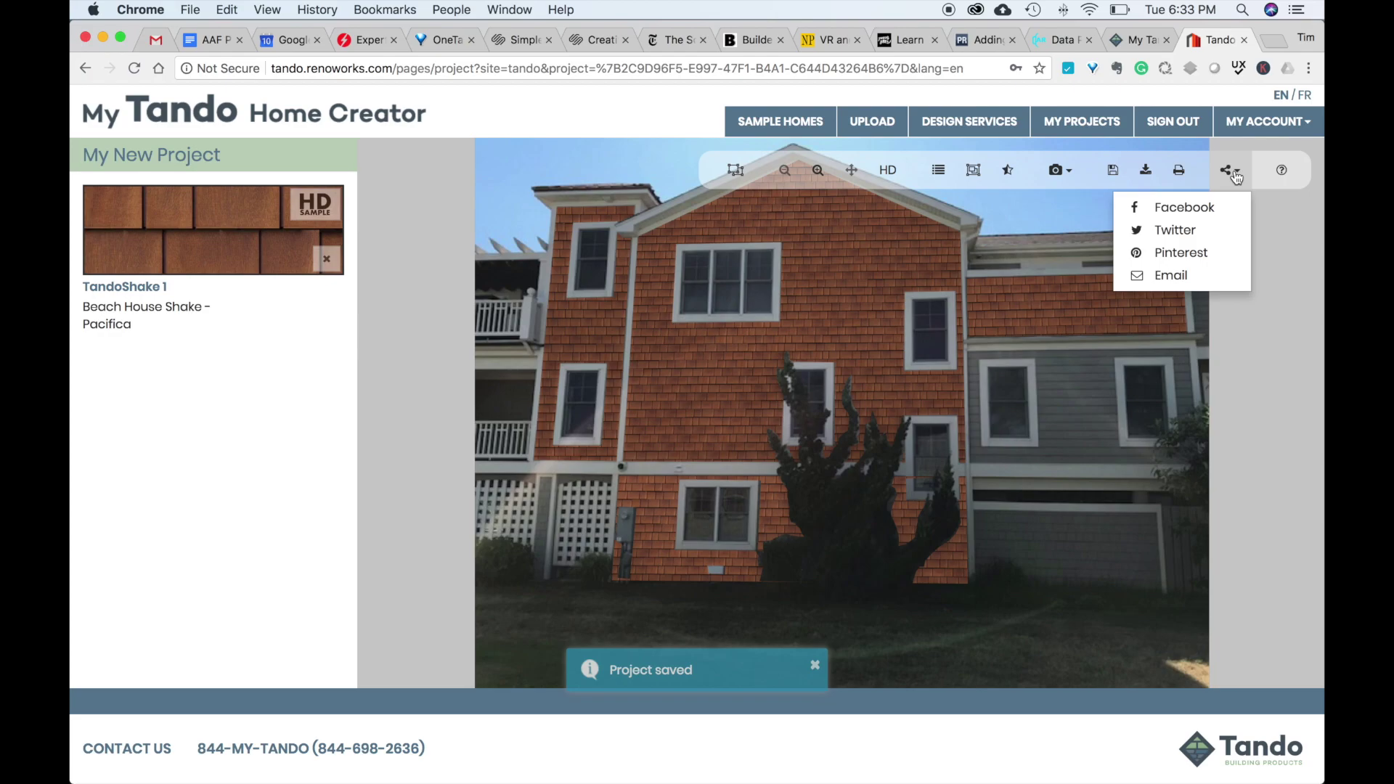